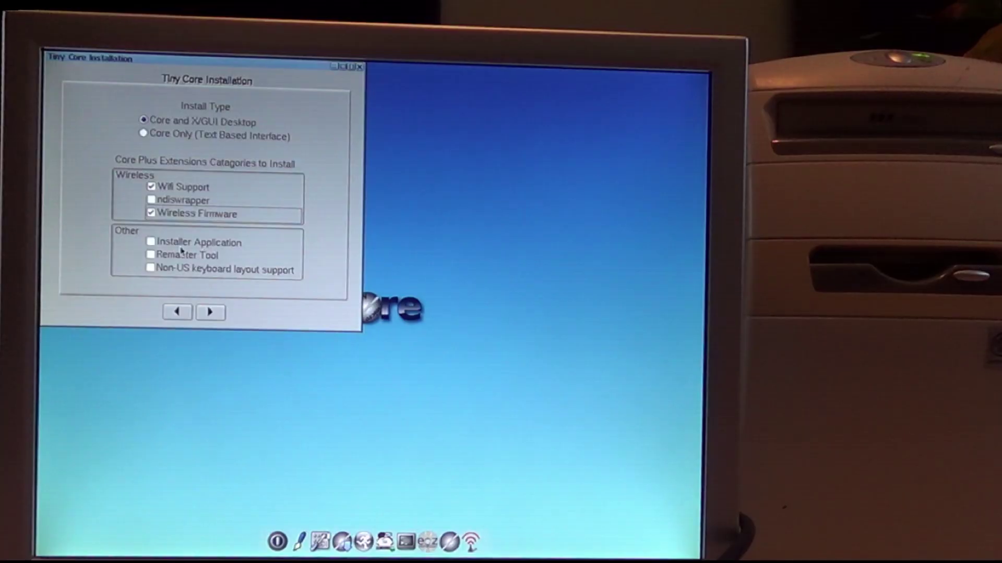
Include the Installer Application and Non-US keyboard layout extensions, then run lsusb in the terminal
{"action": "left_click", "coordinate": [184, 243]}
{"action": "left_click", "coordinate": [197, 270]}
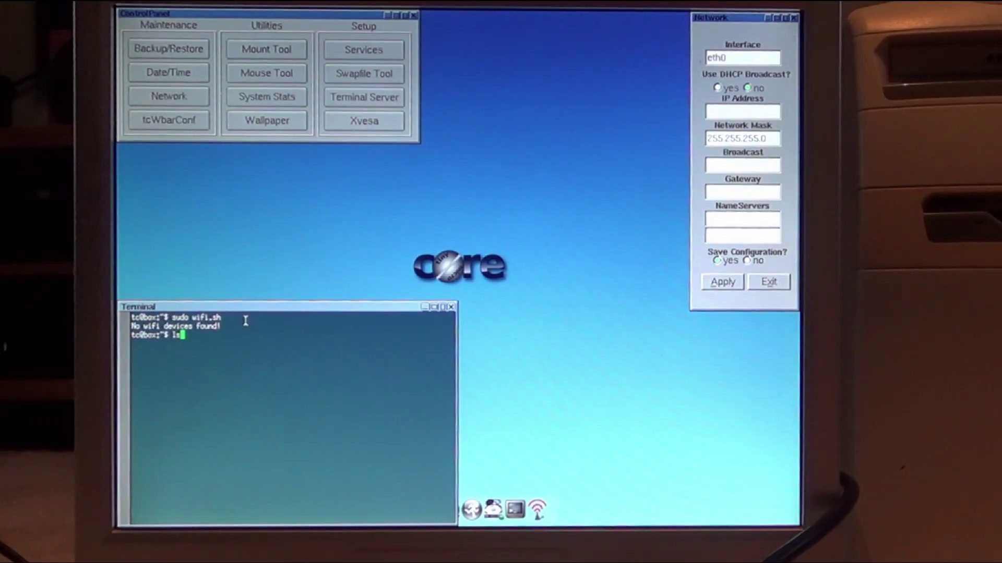
{"action": "type", "text": "lsusb"}
{"action": "key", "text": "Return"}
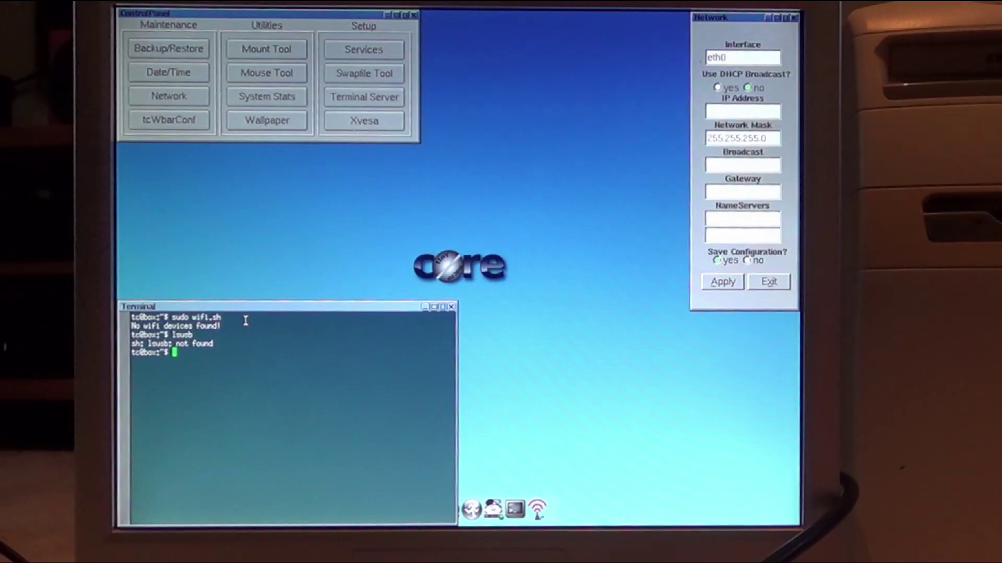
Run lshw in the terminal to check for the hardware listing tool
{"action": "type", "text": "lshw"}
{"action": "key", "text": "Return"}
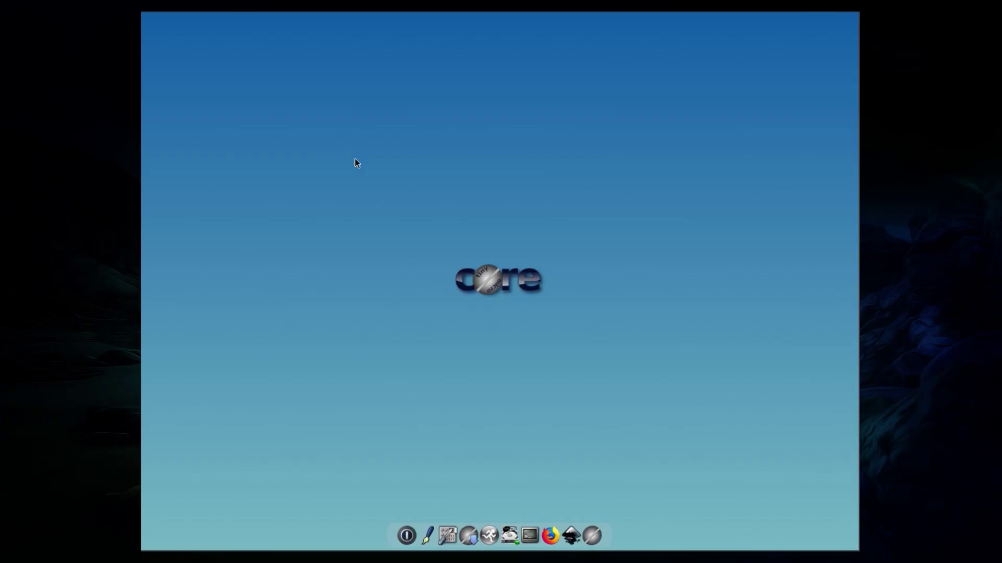
Open a terminal from the dock, and briefly open then close a blank text editor
{"action": "left_click", "coordinate": [532, 532]}
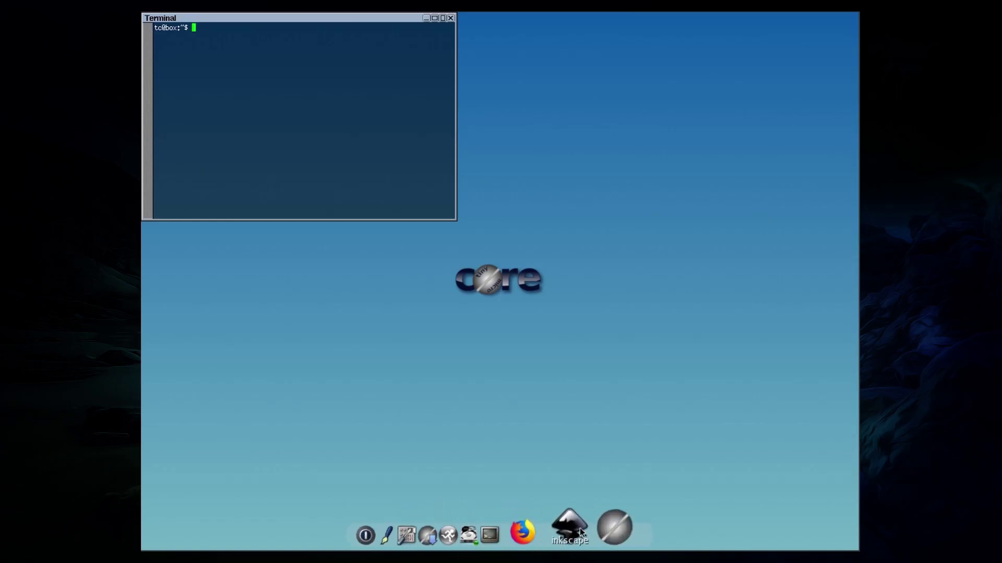
{"action": "left_click", "coordinate": [612, 527]}
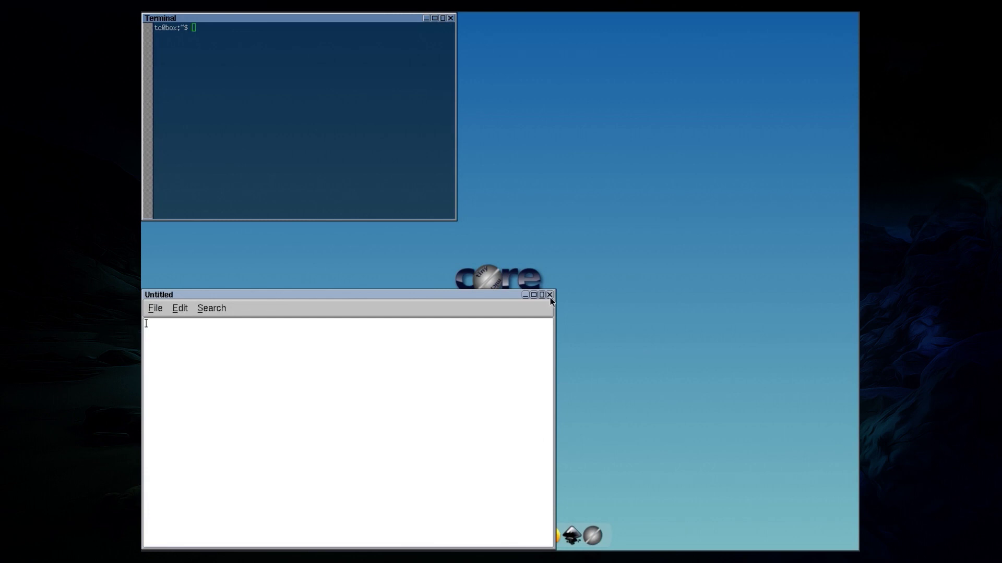
{"action": "left_click", "coordinate": [550, 294]}
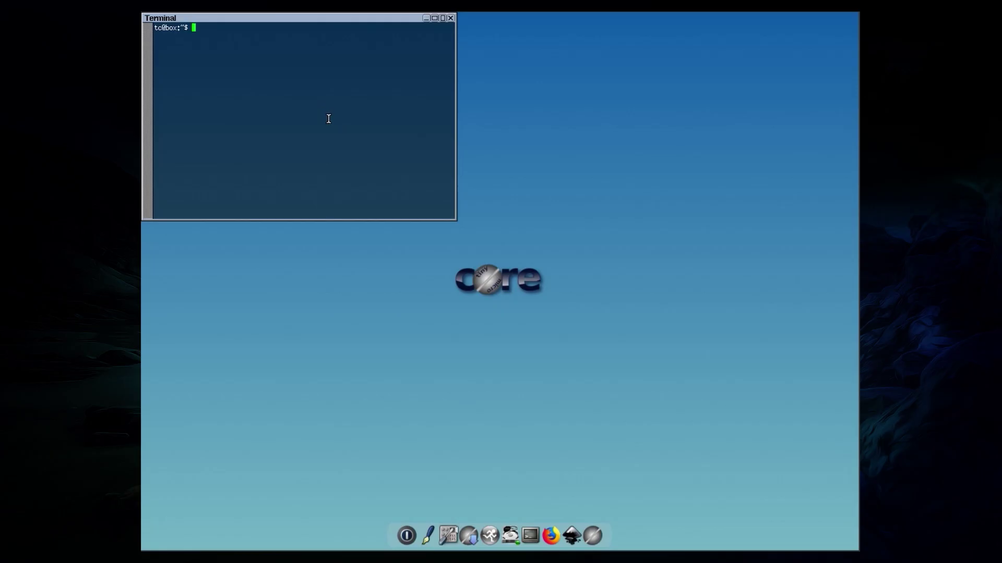
Run free -m to show memory usage, 942 MB total
{"action": "type", "text": "free -m"}
{"action": "key", "text": "Return"}
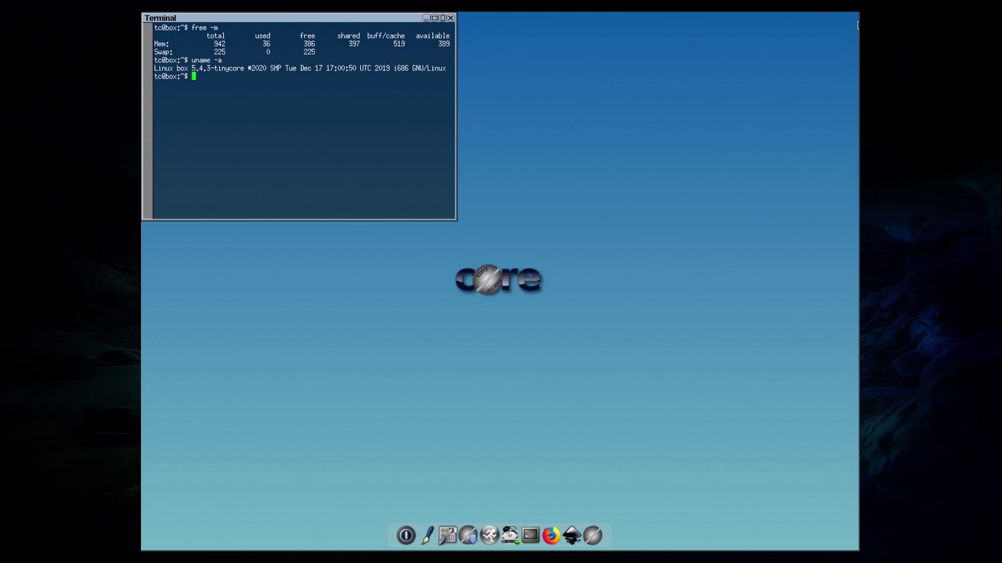
Toggle the terminal's full width and height, then close the terminal window
{"action": "left_click", "coordinate": [434, 19]}
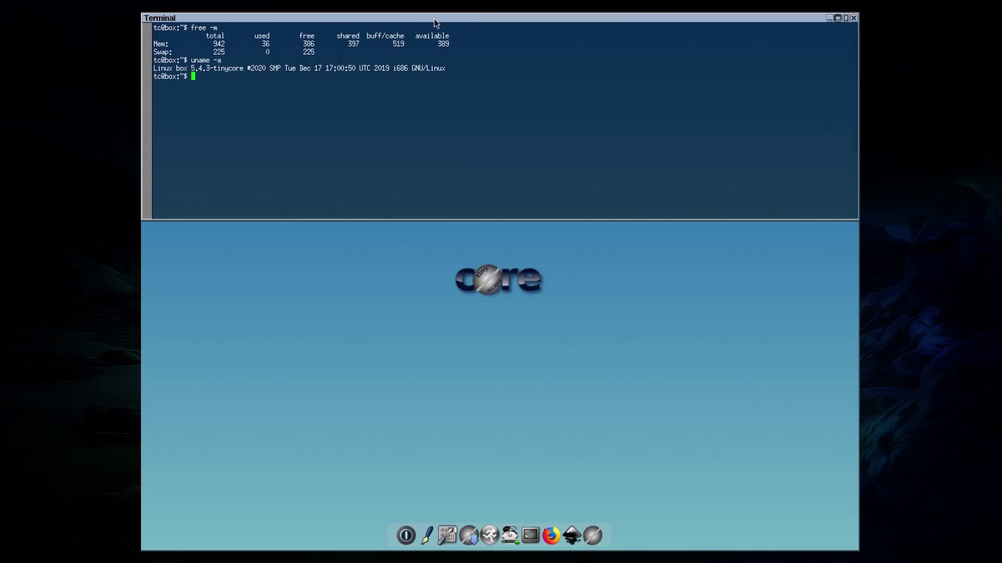
{"action": "left_click", "coordinate": [844, 20]}
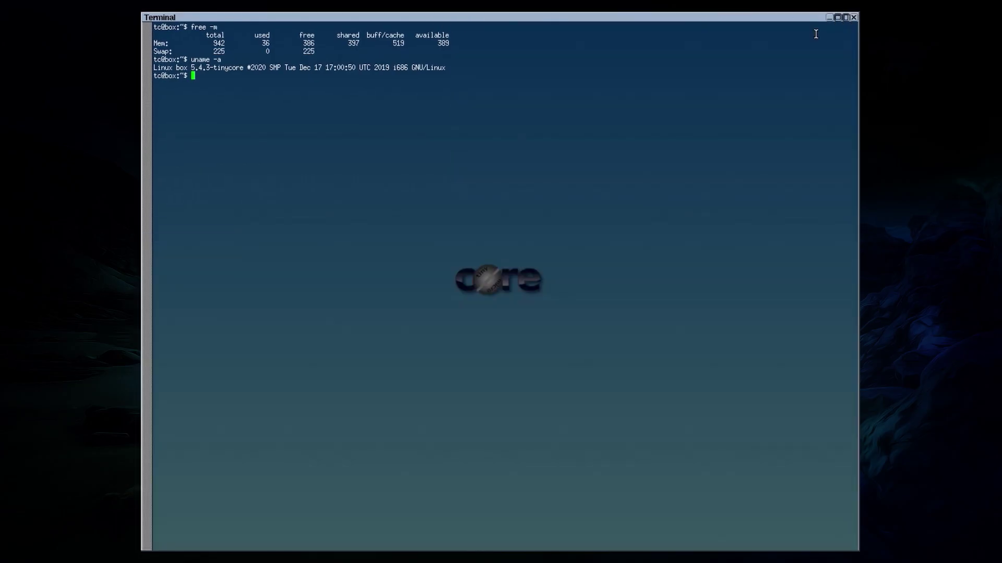
{"action": "left_click", "coordinate": [838, 19]}
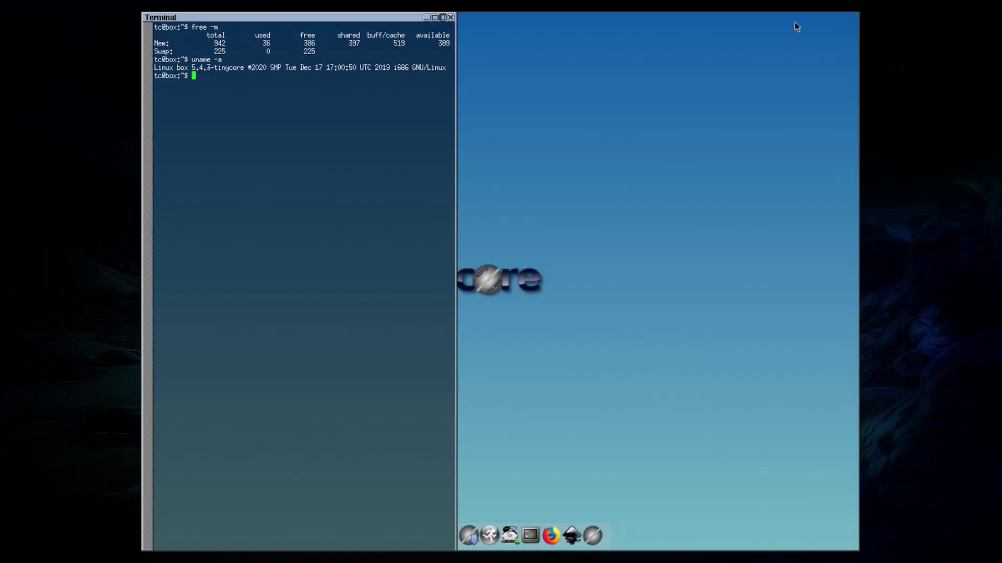
{"action": "left_click", "coordinate": [435, 18]}
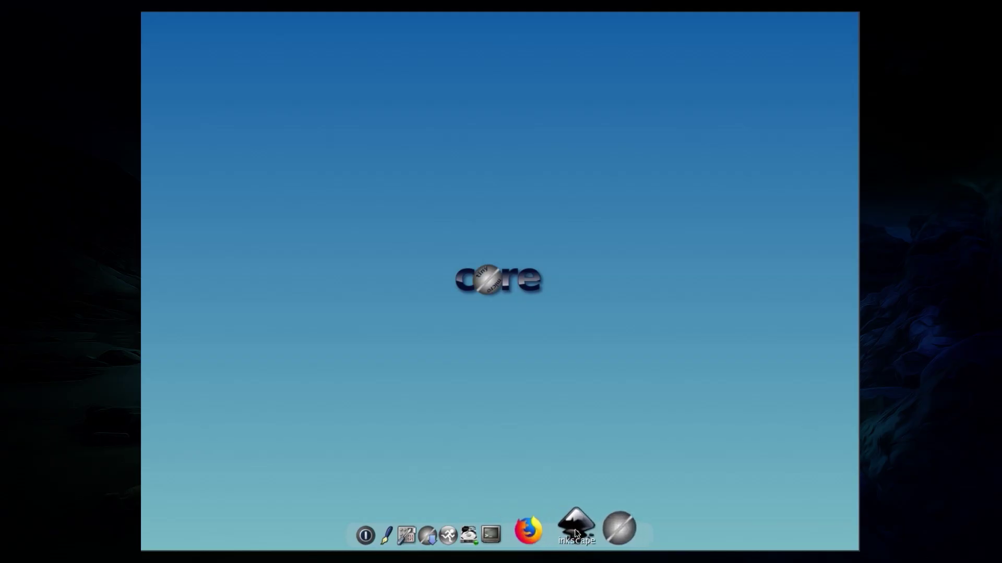
Launch GIMP 2.10 from the desktop menu's OnDemand > gimp2 entry
{"action": "right_click", "coordinate": [421, 196]}
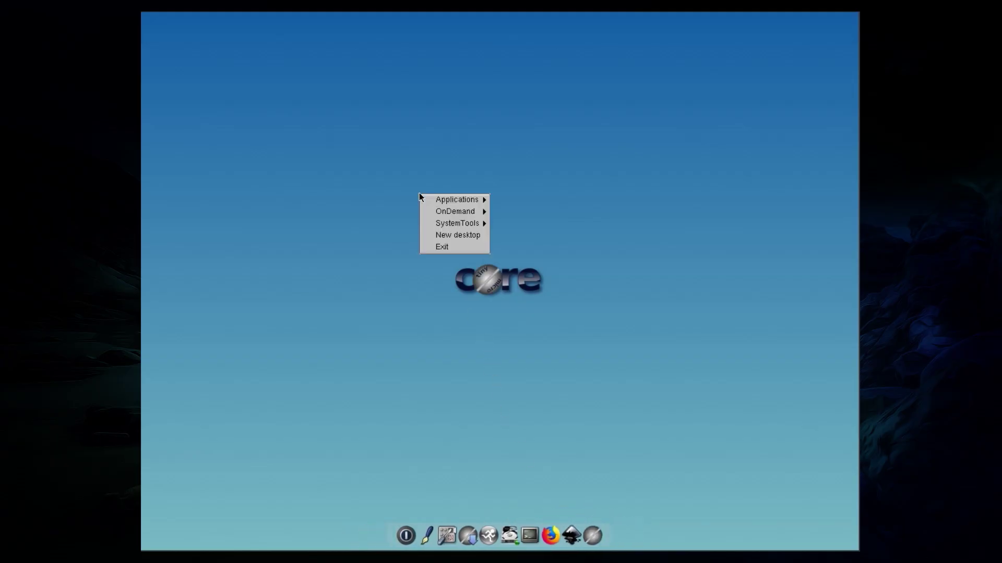
{"action": "mouse_move", "coordinate": [449, 224]}
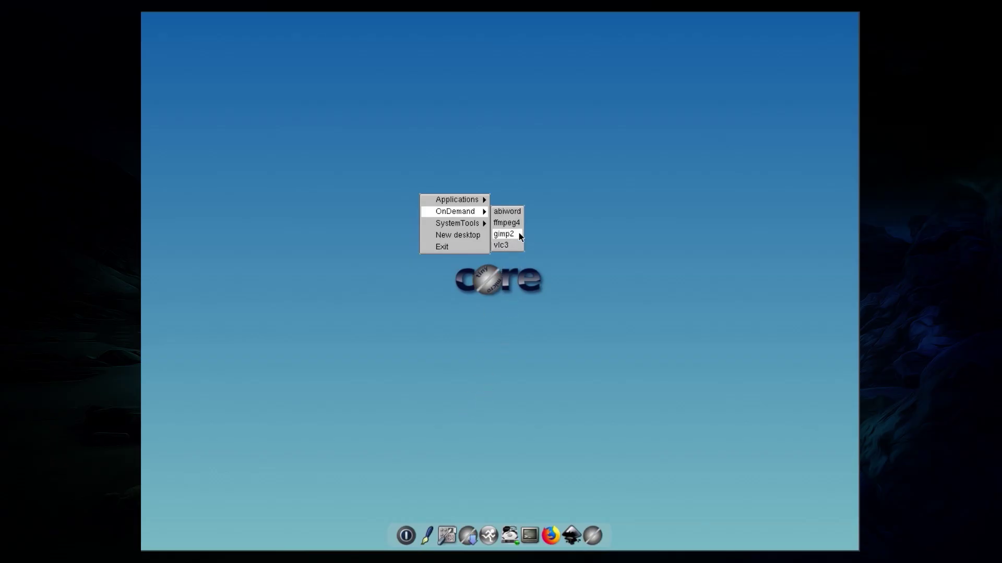
{"action": "left_click", "coordinate": [504, 234]}
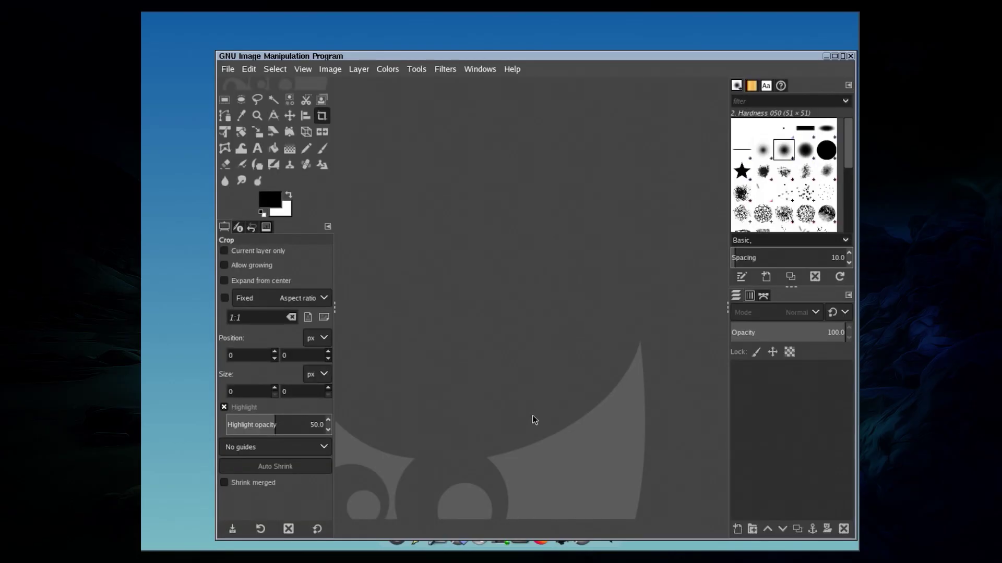
Close GIMP, browse the remote extensions in Apps, and show abiword.tcz details and OnBoot choices
{"action": "left_click", "coordinate": [851, 56]}
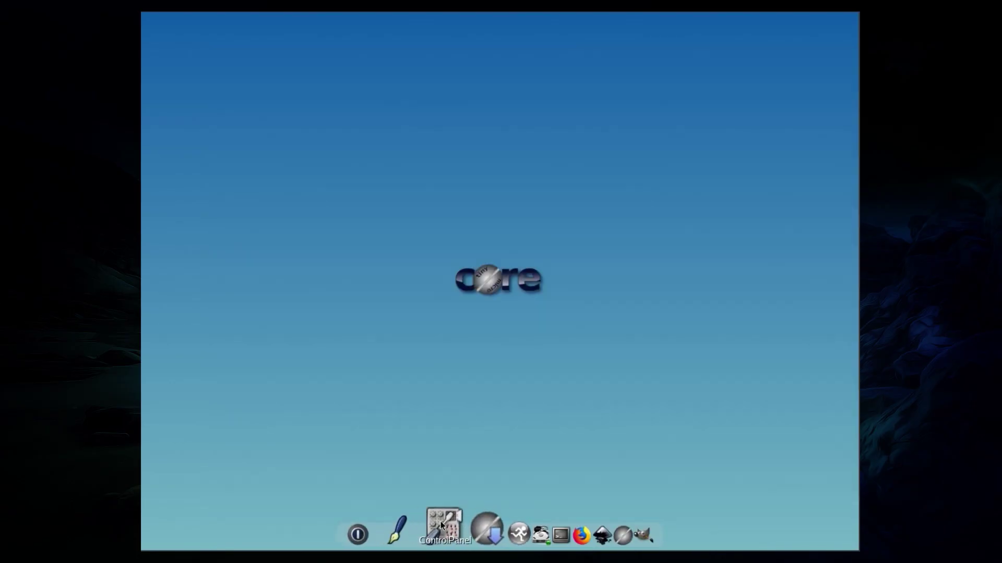
{"action": "left_click", "coordinate": [465, 524]}
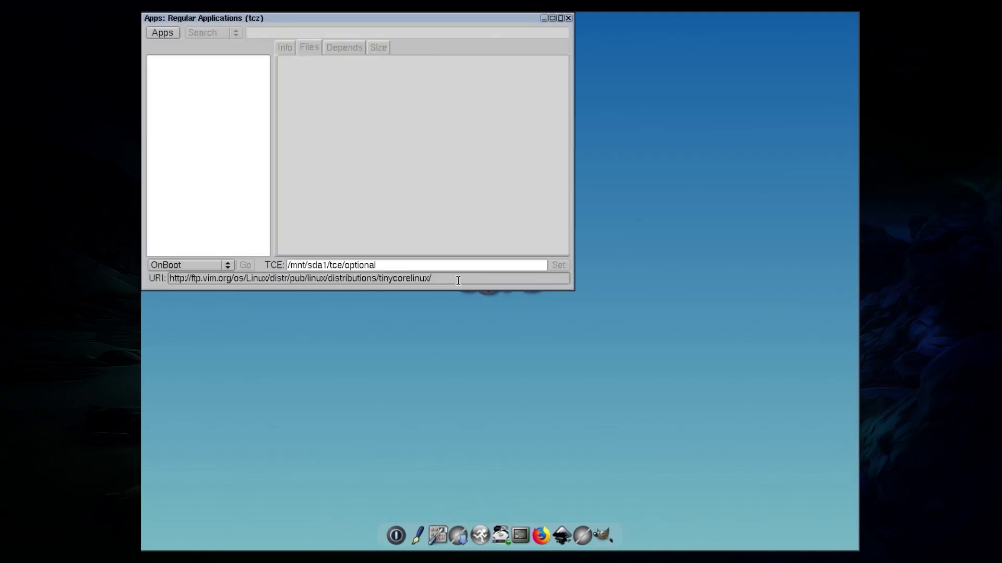
{"action": "left_click", "coordinate": [169, 33]}
{"action": "mouse_move", "coordinate": [178, 46]}
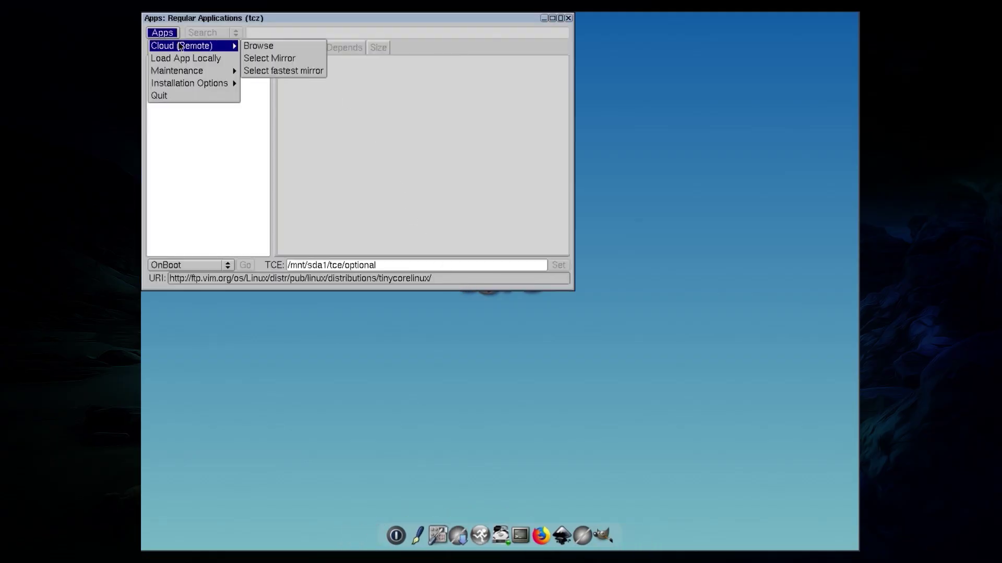
{"action": "left_click", "coordinate": [301, 51]}
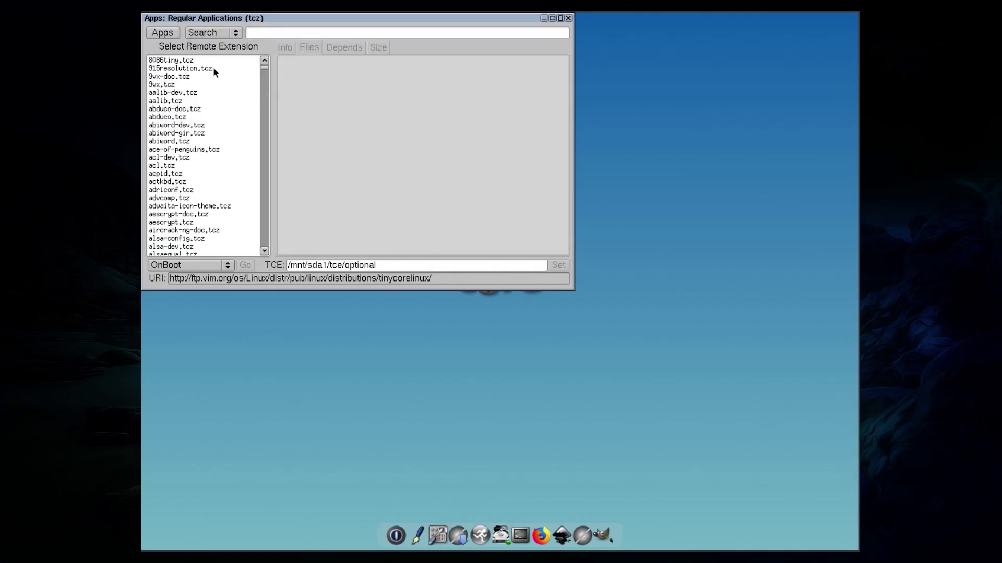
{"action": "left_click", "coordinate": [194, 140]}
{"action": "left_click", "coordinate": [210, 265]}
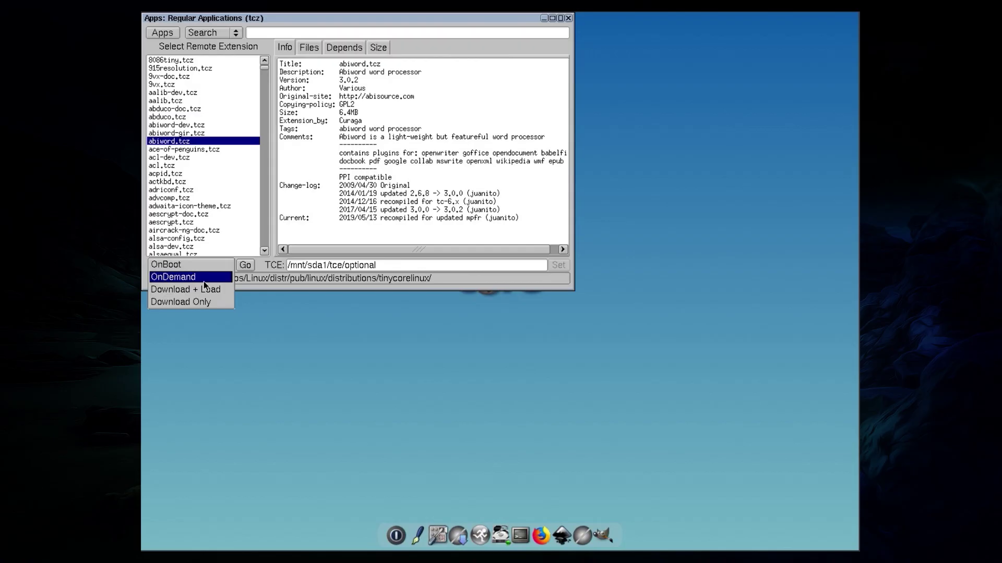
{"action": "left_click", "coordinate": [305, 339]}
{"action": "left_click", "coordinate": [307, 341]}
{"action": "mouse_move", "coordinate": [311, 364]}
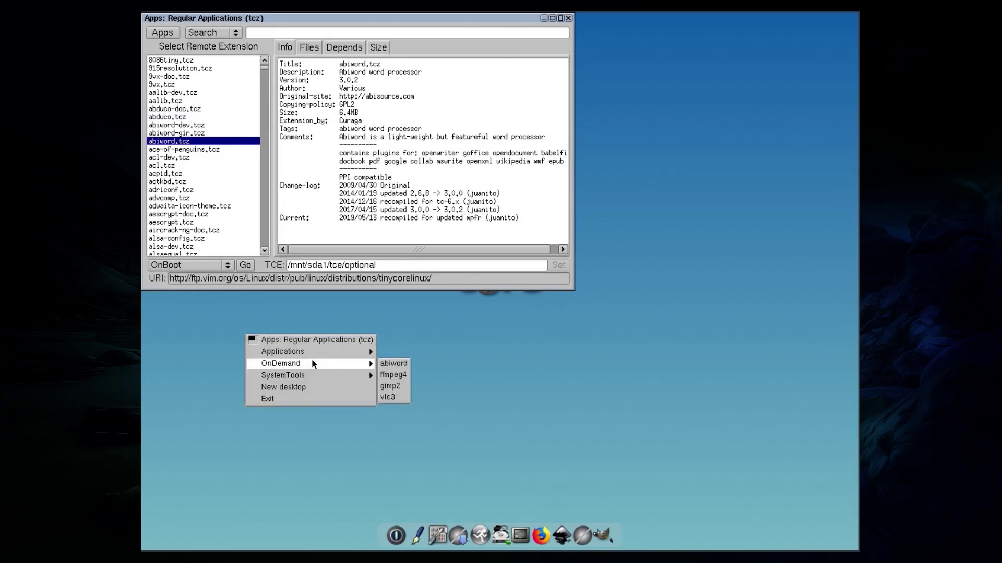
{"action": "left_click", "coordinate": [423, 322]}
{"action": "left_click", "coordinate": [209, 265]}
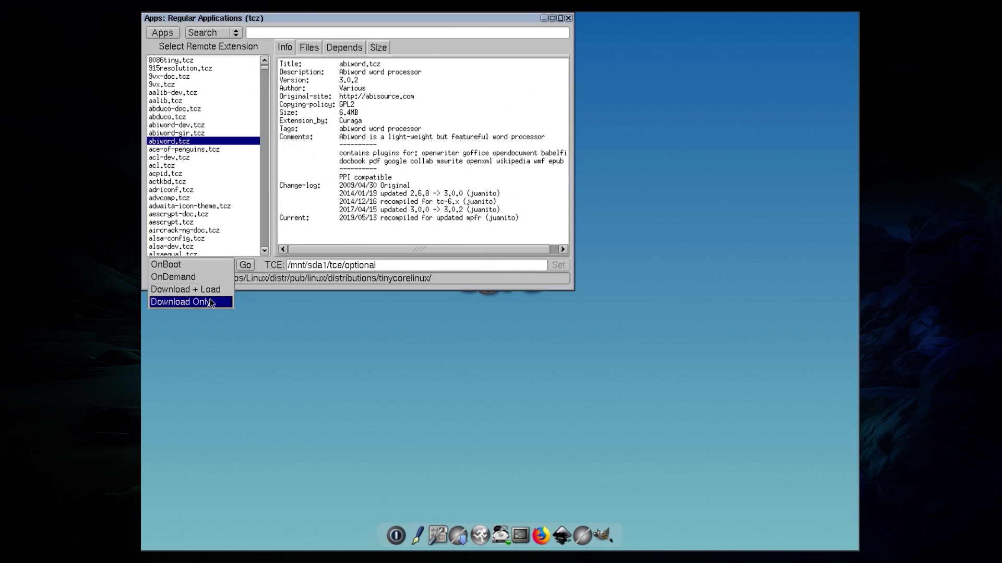
View ace-of-penguins.tcz, search extensions for libreoffice, then open and close a blank editor
{"action": "left_click", "coordinate": [197, 149]}
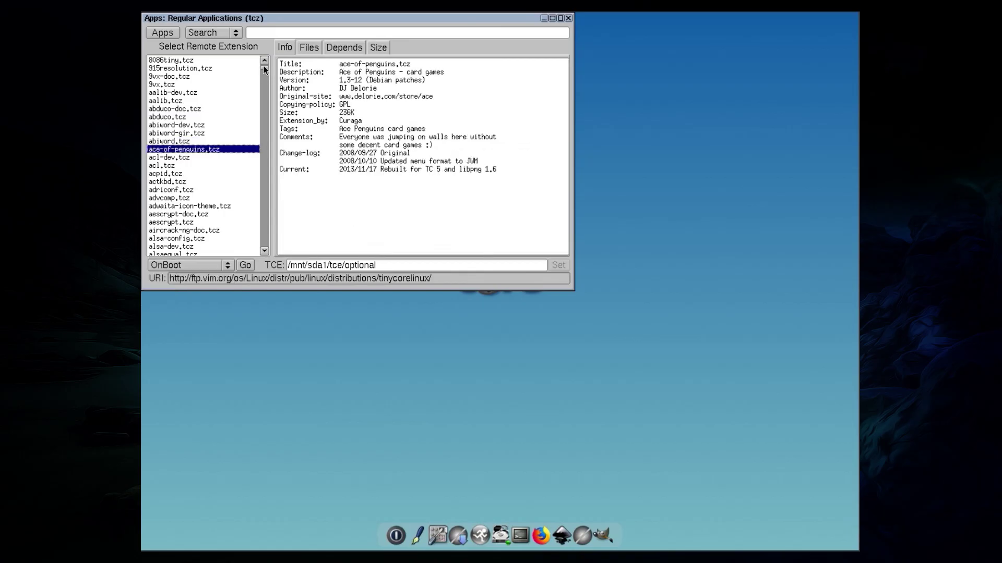
{"action": "left_click_drag", "start_coordinate": [265, 67], "coordinate": [265, 74]}
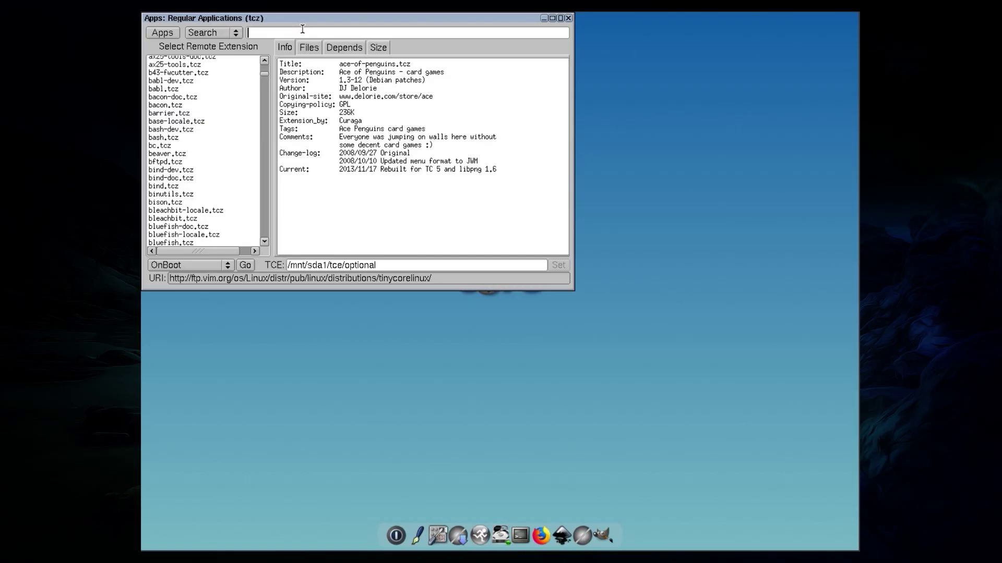
{"action": "type", "text": "libreoffice"}
{"action": "key", "text": "Return"}
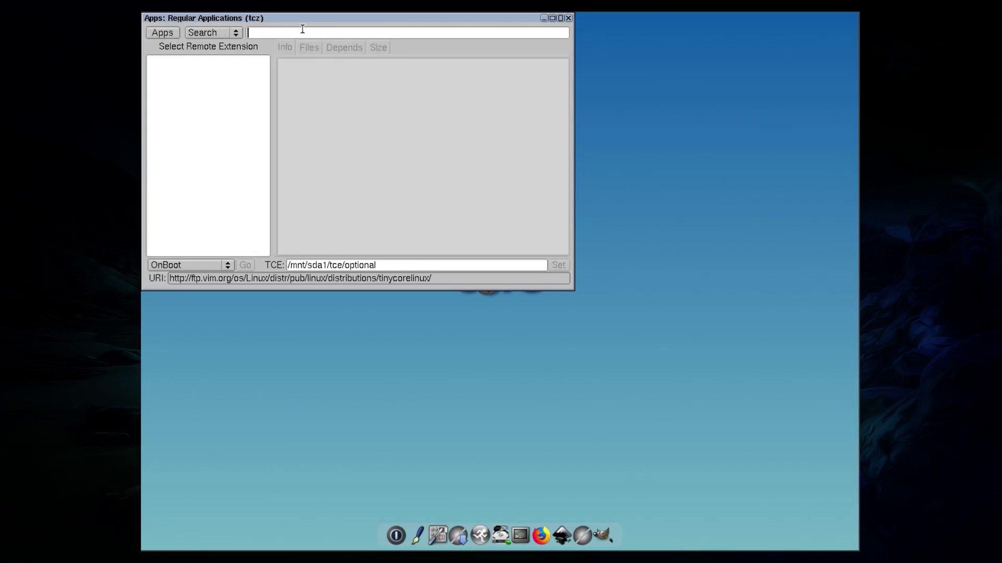
{"action": "left_click", "coordinate": [420, 534]}
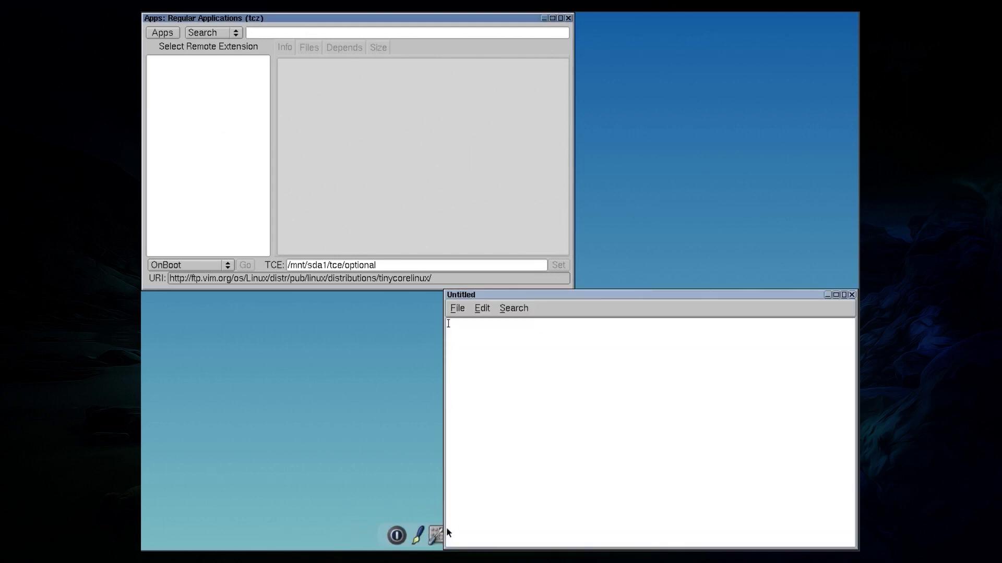
{"action": "left_click", "coordinate": [851, 296]}
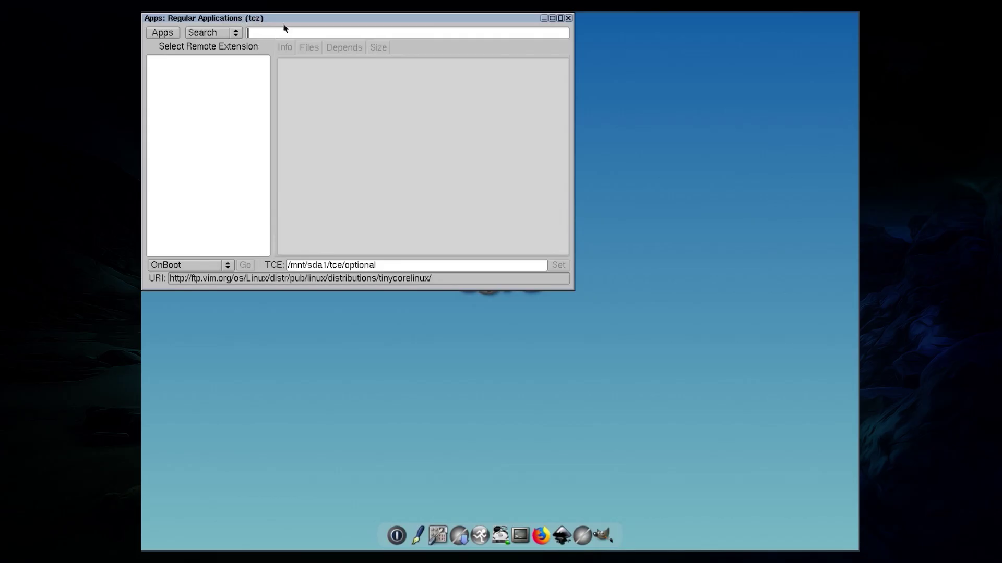
View details of the aircrack-ng-doc.tcz and dnsmasq-doc.tcz extensions
{"action": "scroll", "coordinate": [202, 168], "scroll_direction": "down", "scroll_amount": 1}
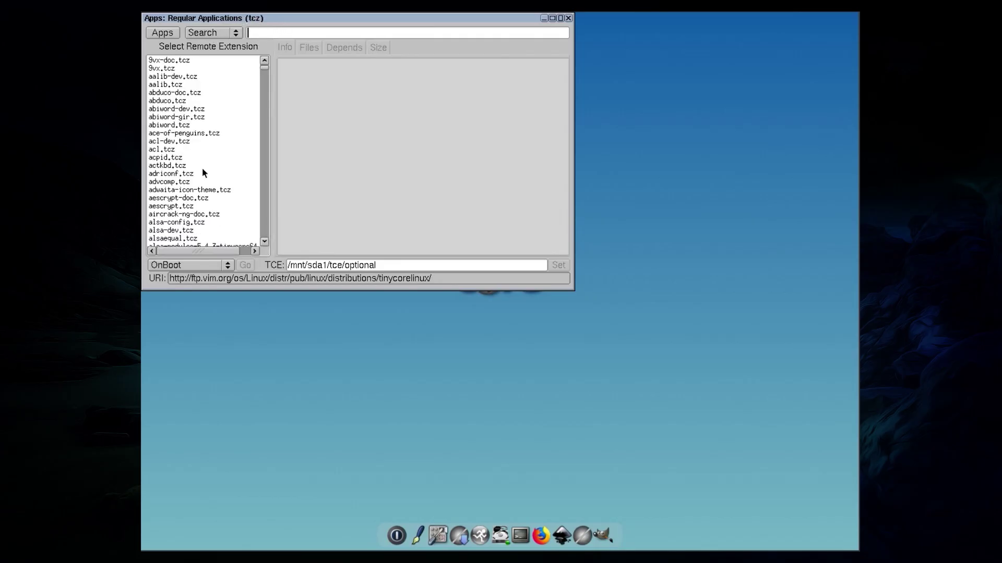
{"action": "scroll", "coordinate": [203, 169], "scroll_direction": "down", "scroll_amount": 2}
{"action": "left_click", "coordinate": [188, 199]}
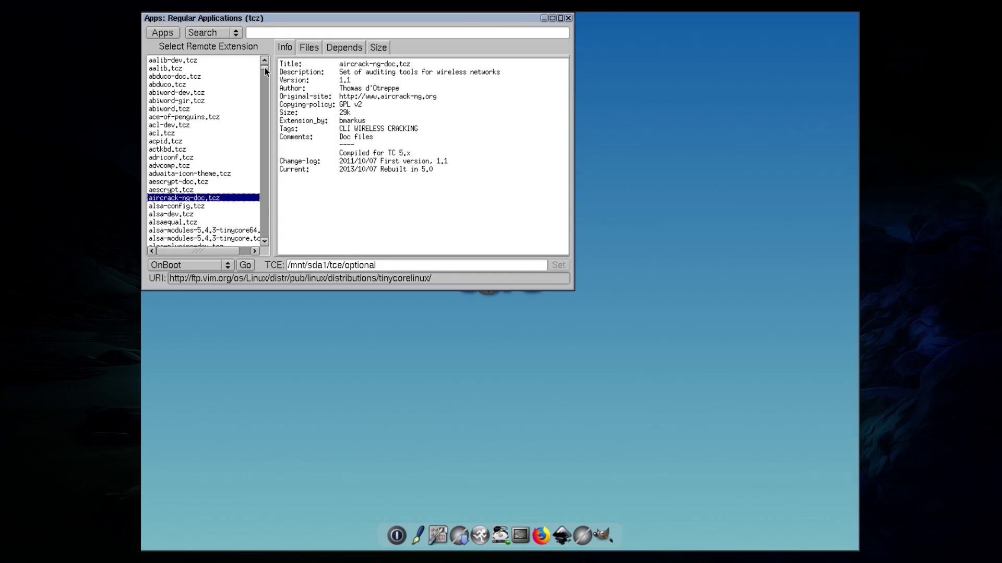
{"action": "left_click_drag", "start_coordinate": [265, 68], "coordinate": [264, 84]}
{"action": "left_click", "coordinate": [186, 227]}
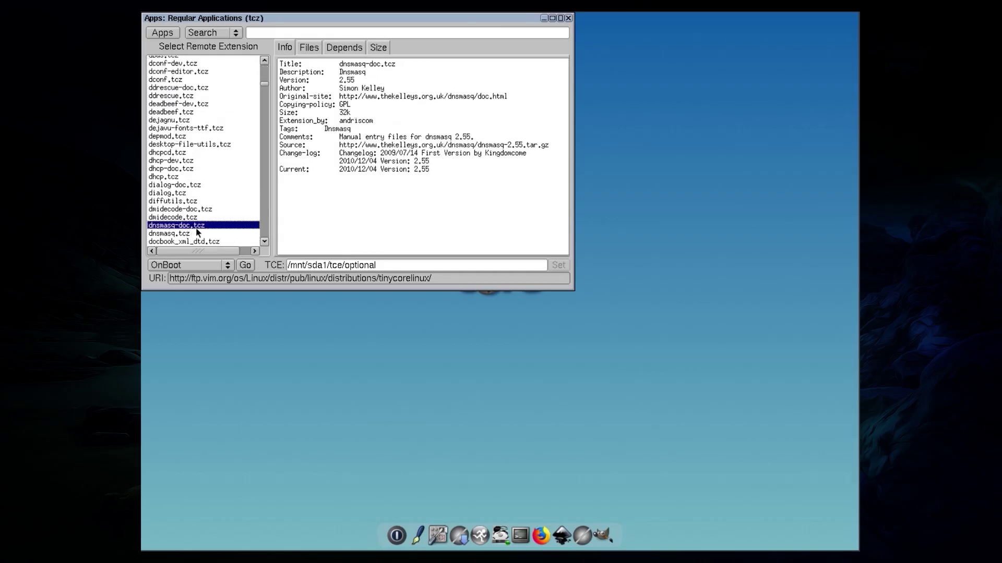
Search extensions for 'php7' and view the php7-cgi.tcz details
{"action": "left_click", "coordinate": [285, 35]}
{"action": "type", "text": "php7"}
{"action": "key", "text": "Return"}
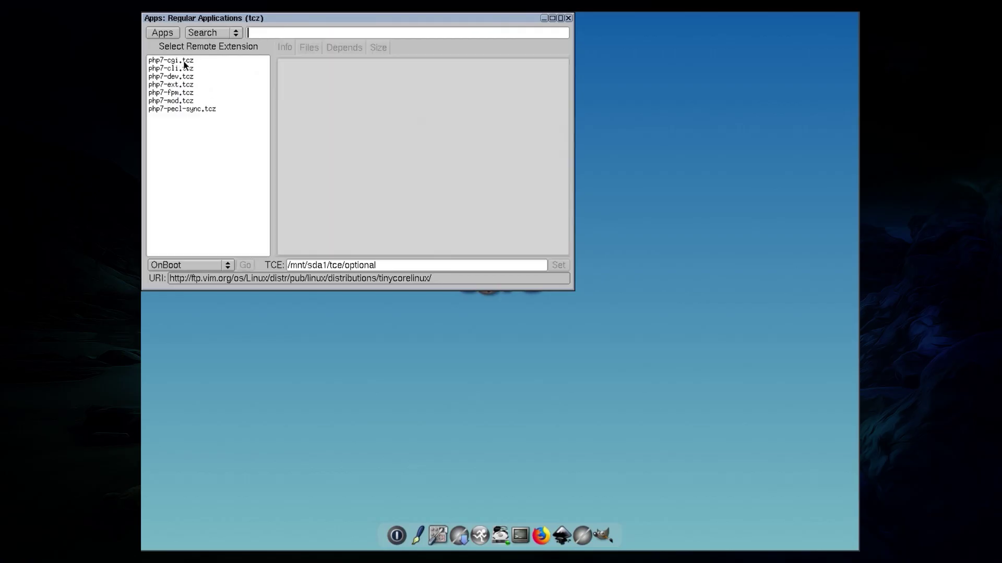
{"action": "left_click", "coordinate": [184, 61]}
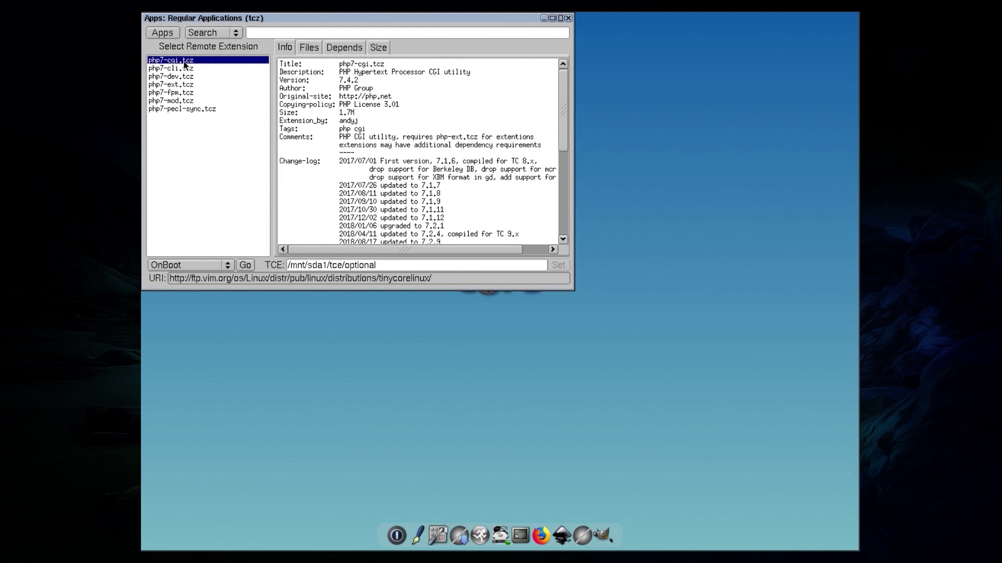
{"action": "left_click_drag", "start_coordinate": [564, 122], "coordinate": [566, 225]}
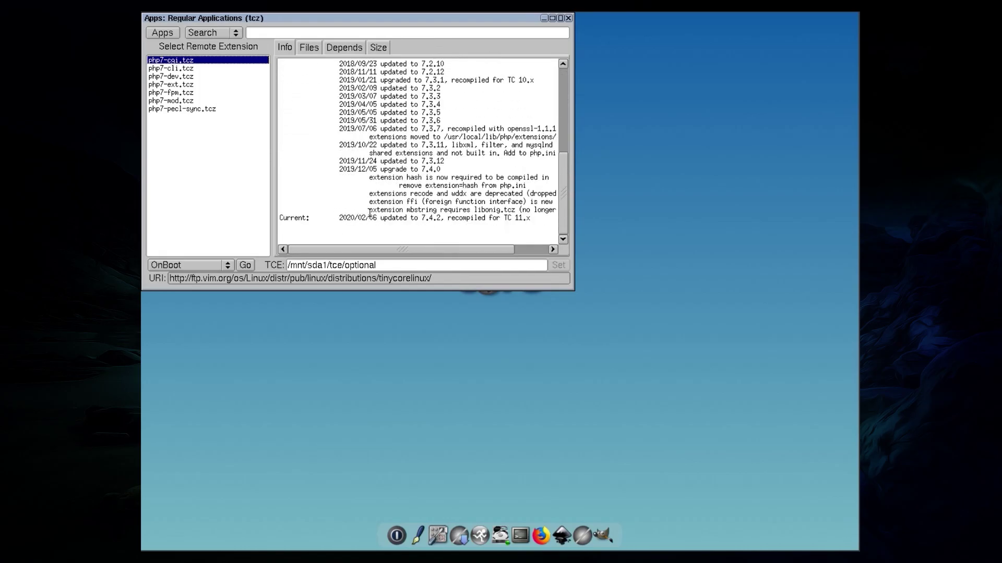
Search extensions for 'firefox', listing firefox-ESR.tcz and firefox_getLatest.tcz
{"action": "left_click", "coordinate": [273, 29]}
{"action": "type", "text": "firefox"}
{"action": "key", "text": "Return"}
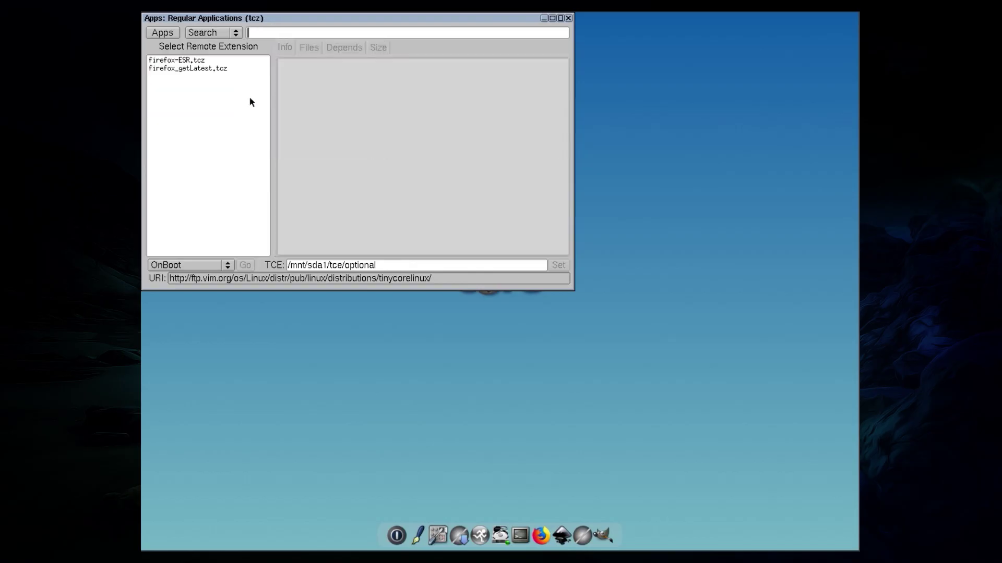
View details of firefox-ESR.tcz, firefox_getLatest.tcz and chromium-browser.tcz
{"action": "left_click", "coordinate": [188, 60]}
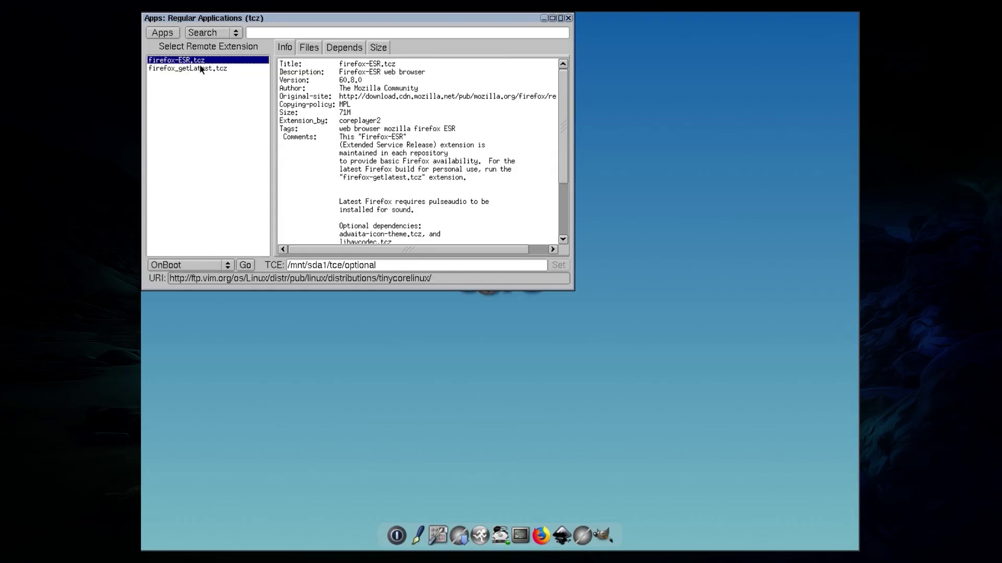
{"action": "left_click", "coordinate": [201, 68]}
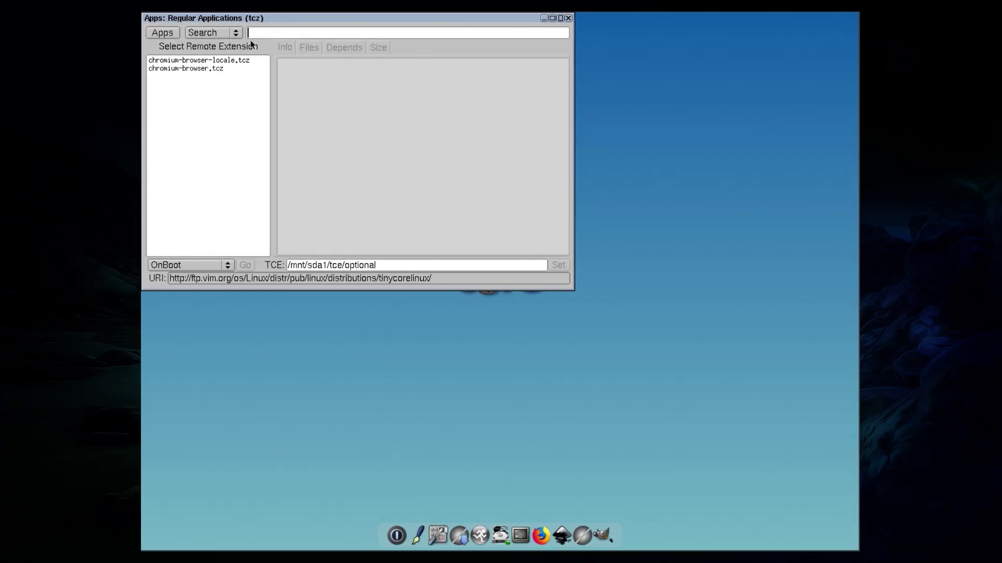
{"action": "left_click", "coordinate": [199, 69]}
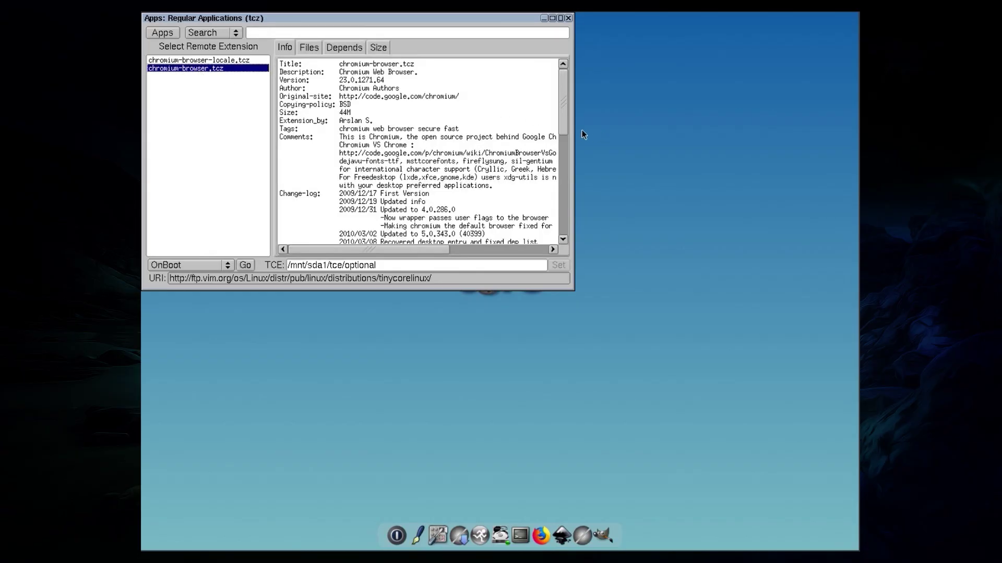
{"action": "left_click_drag", "start_coordinate": [559, 102], "coordinate": [562, 221]}
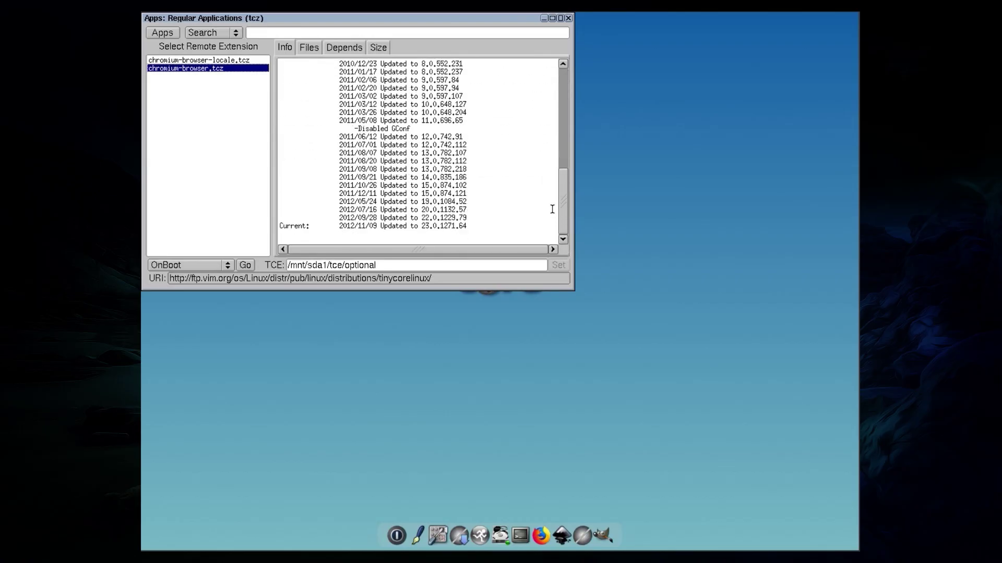
{"action": "left_click_drag", "start_coordinate": [561, 206], "coordinate": [562, 51]}
Search extensions for 'link' and show links.tcz details (version 2.20.2, 592KB)
{"action": "left_click", "coordinate": [299, 34]}
{"action": "type", "text": "link"}
{"action": "key", "text": "Return"}
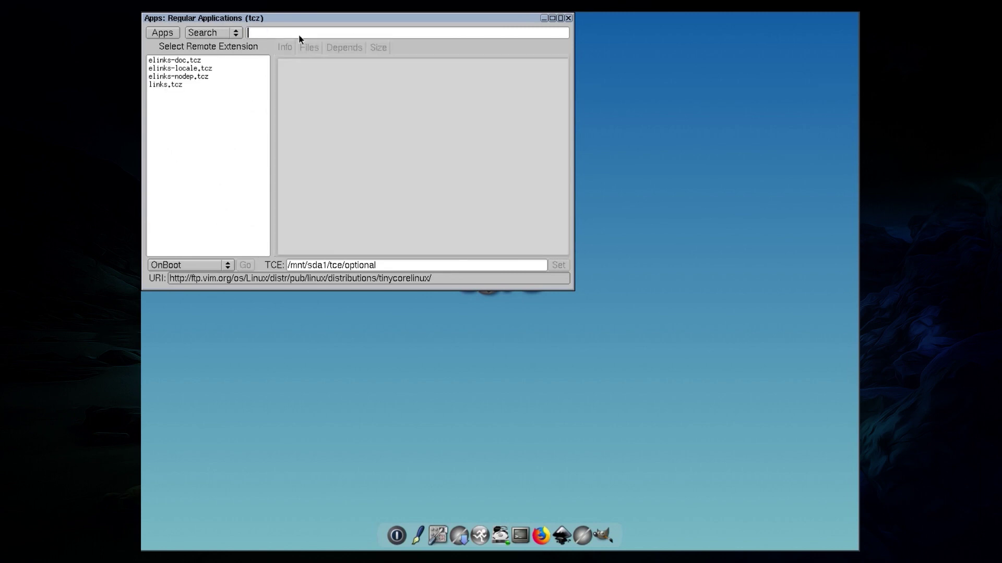
{"action": "left_click", "coordinate": [172, 85]}
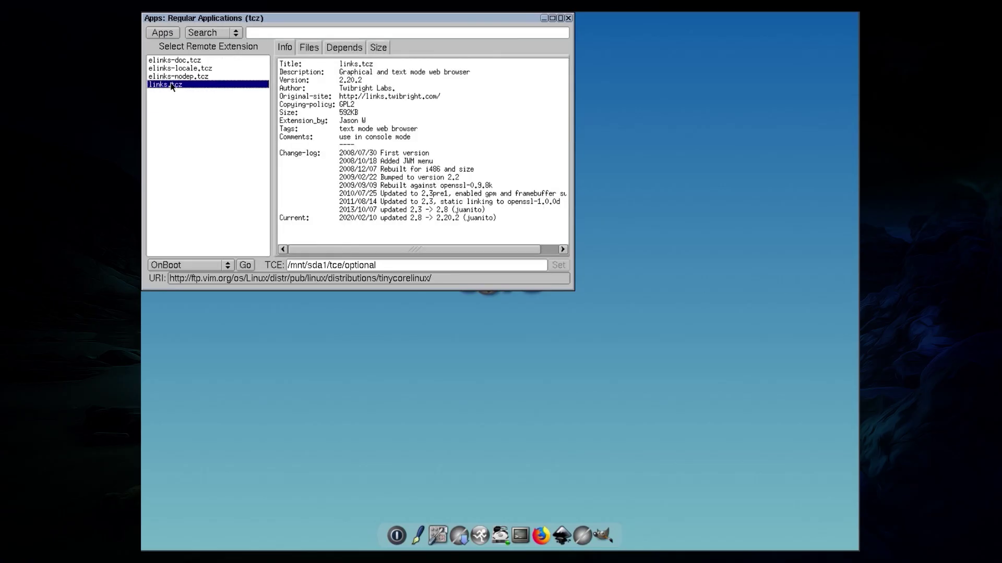
Install the links.tcz extension, then close the Apps browser using the desktop root menu
{"action": "left_click", "coordinate": [239, 265]}
{"action": "right_click", "coordinate": [454, 314]}
{"action": "mouse_move", "coordinate": [511, 326]}
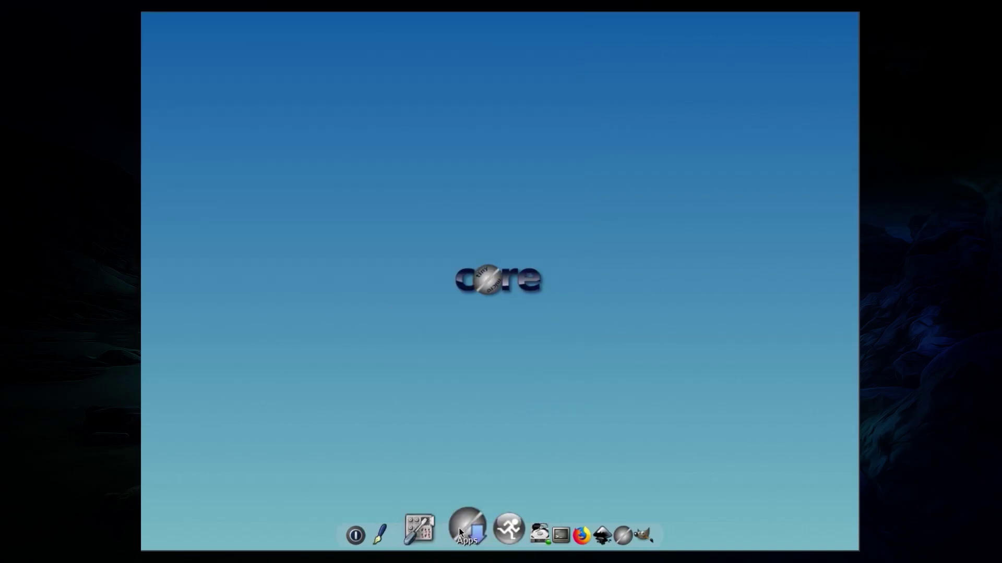
Open the Control Panel and briefly check the Backup/Restore, Date/Time and Network utilities
{"action": "left_click", "coordinate": [440, 528]}
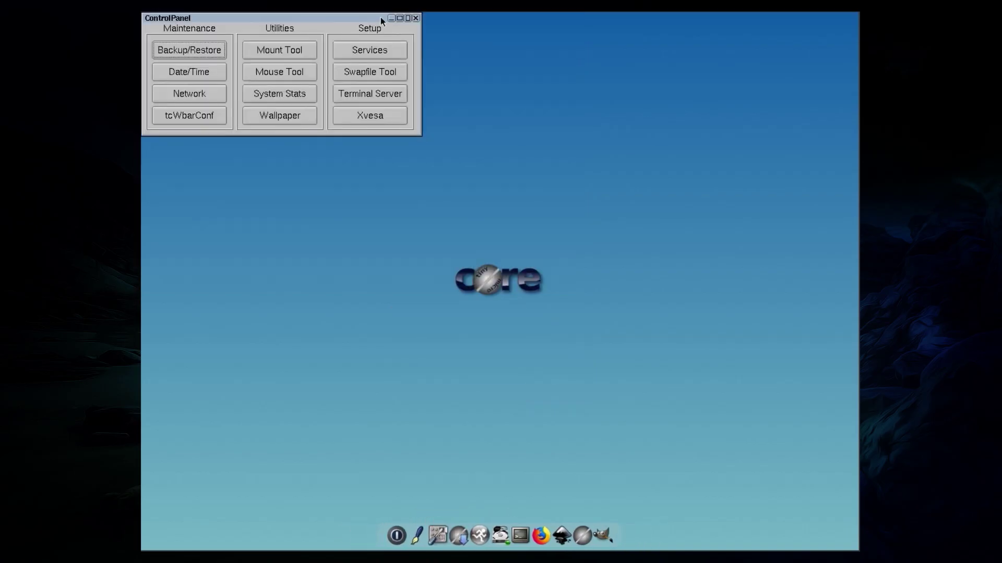
{"action": "left_click", "coordinate": [204, 49]}
{"action": "key", "text": "Escape"}
{"action": "left_click", "coordinate": [207, 72]}
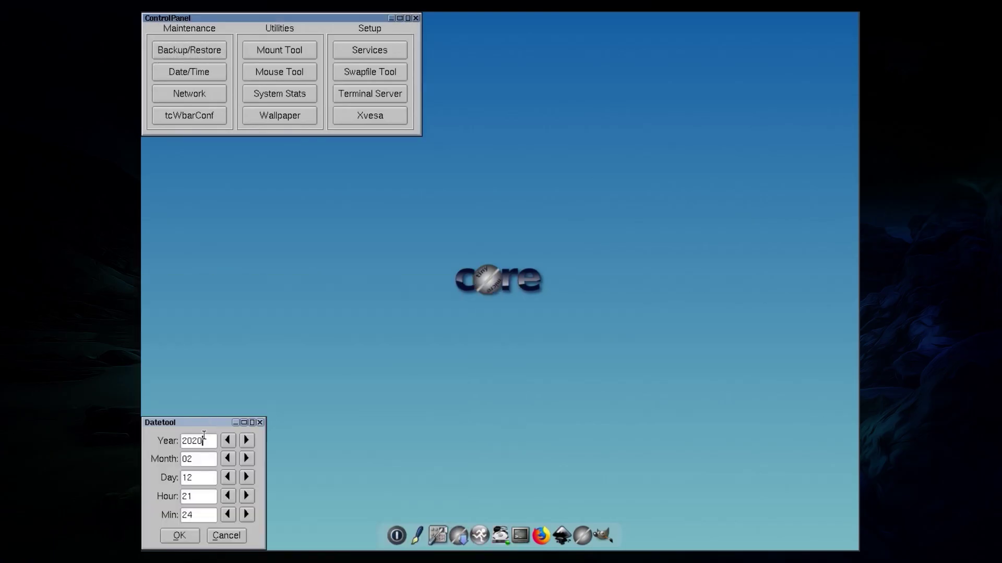
{"action": "key", "text": "Escape"}
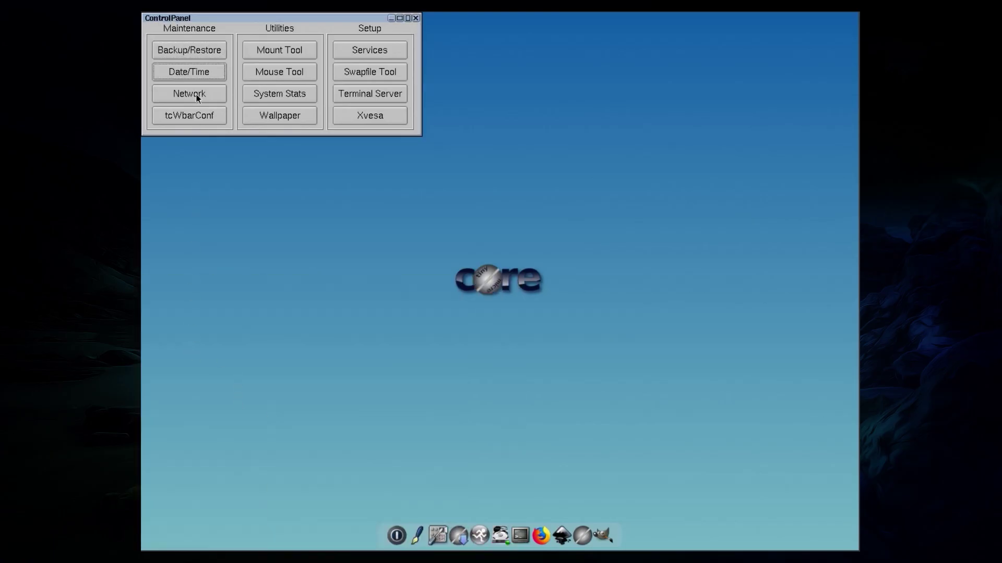
{"action": "left_click", "coordinate": [198, 97]}
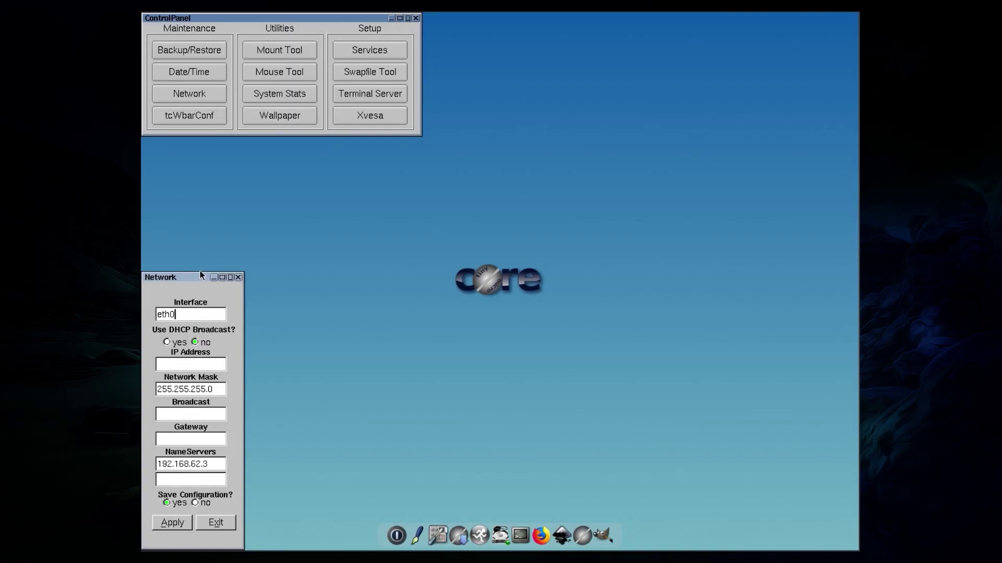
{"action": "key", "text": "Escape"}
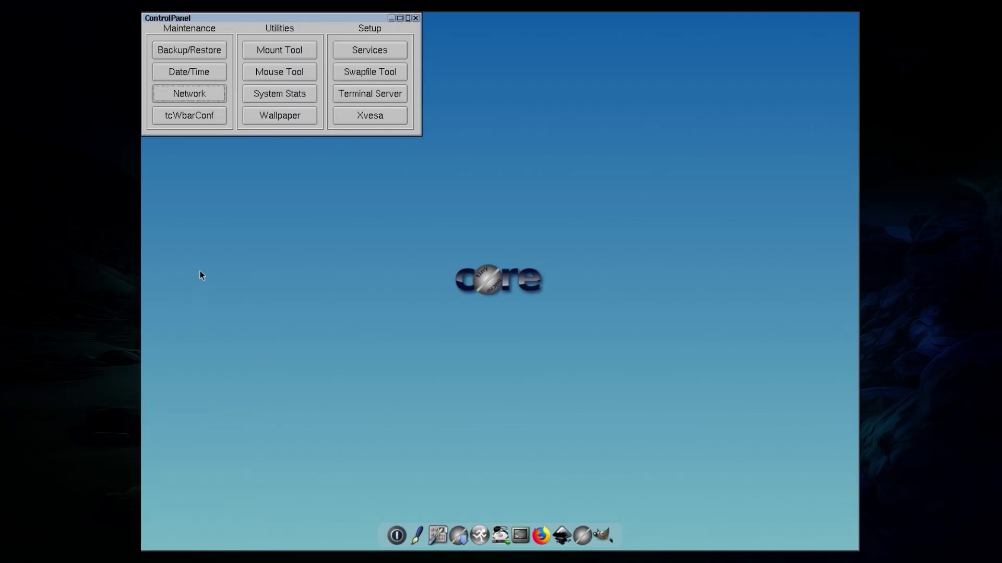
Move the icon bar to the right edge using the Right Vertical position in tc-wbarconf
{"action": "left_click", "coordinate": [210, 122]}
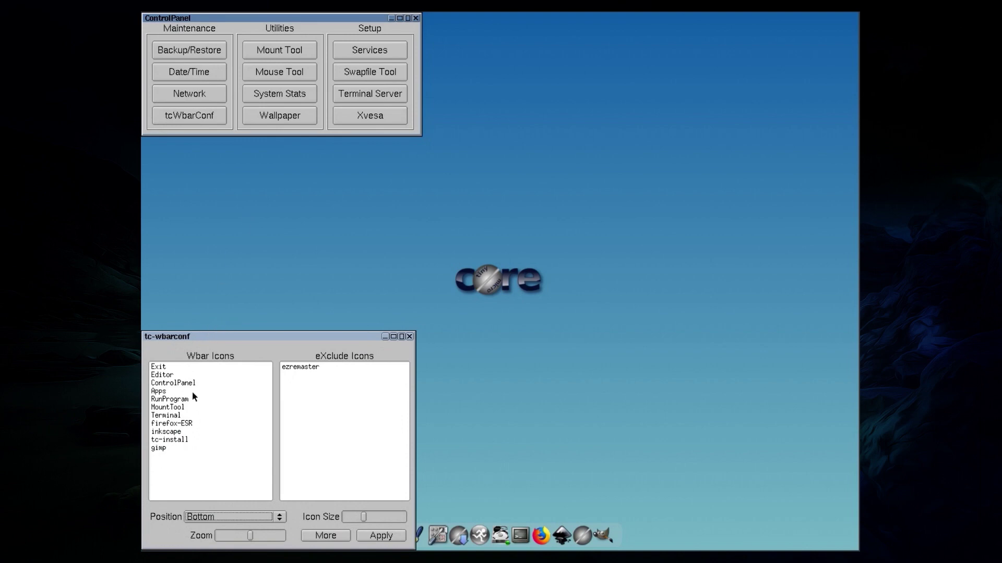
{"action": "left_click", "coordinate": [214, 521]}
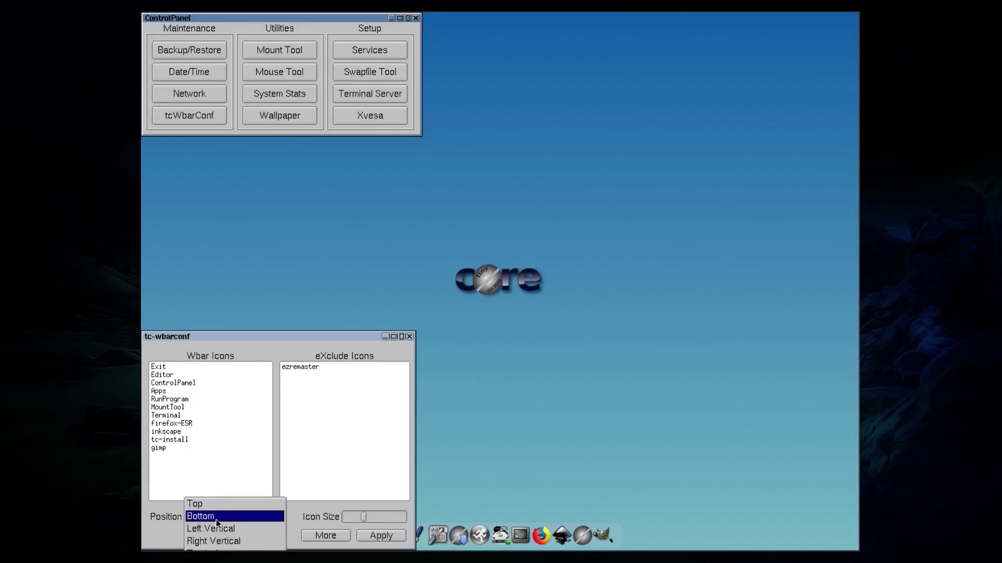
{"action": "left_click", "coordinate": [236, 541]}
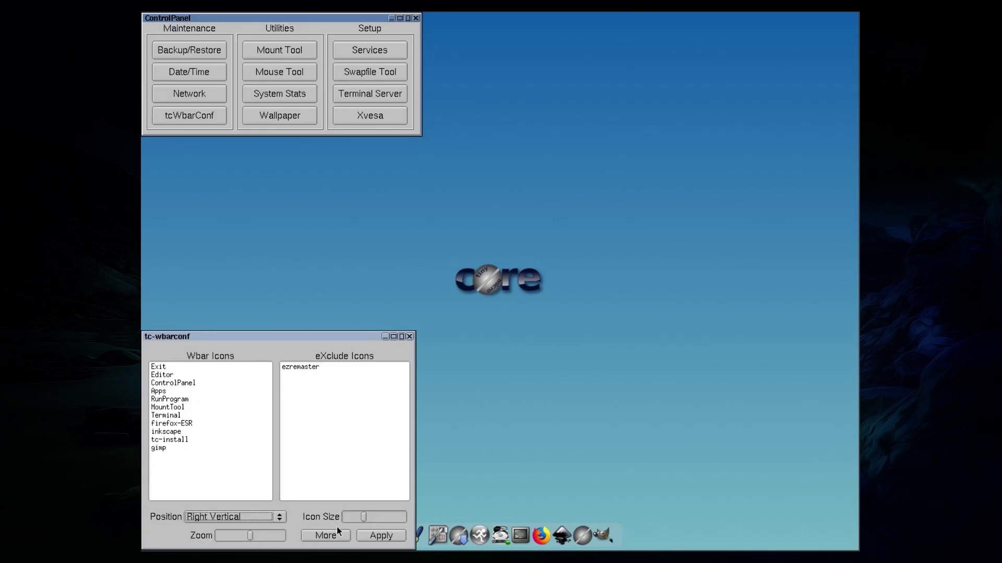
{"action": "left_click", "coordinate": [378, 533]}
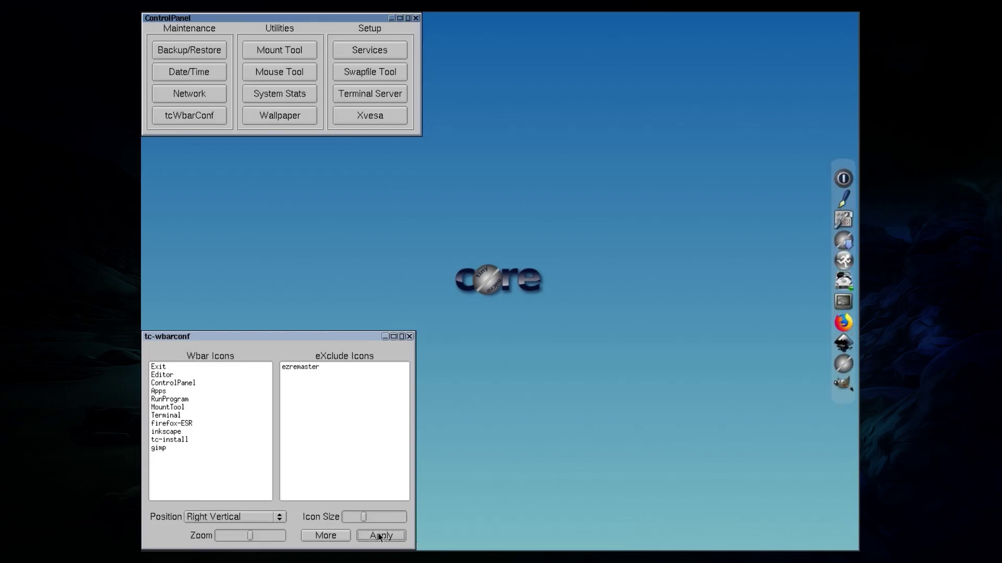
Return the icon bar to the Bottom position and apply it
{"action": "left_click", "coordinate": [227, 514]}
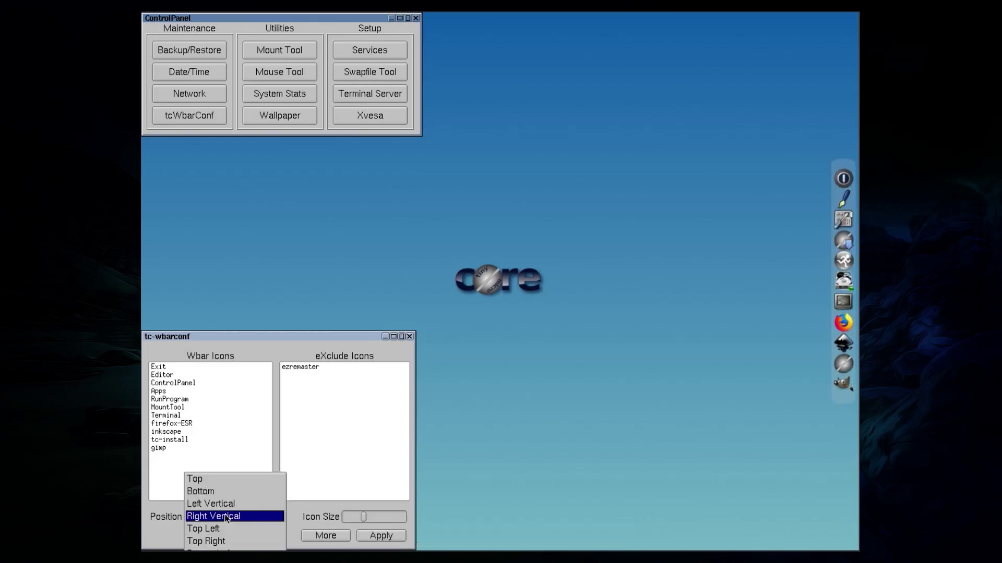
{"action": "left_click", "coordinate": [219, 492]}
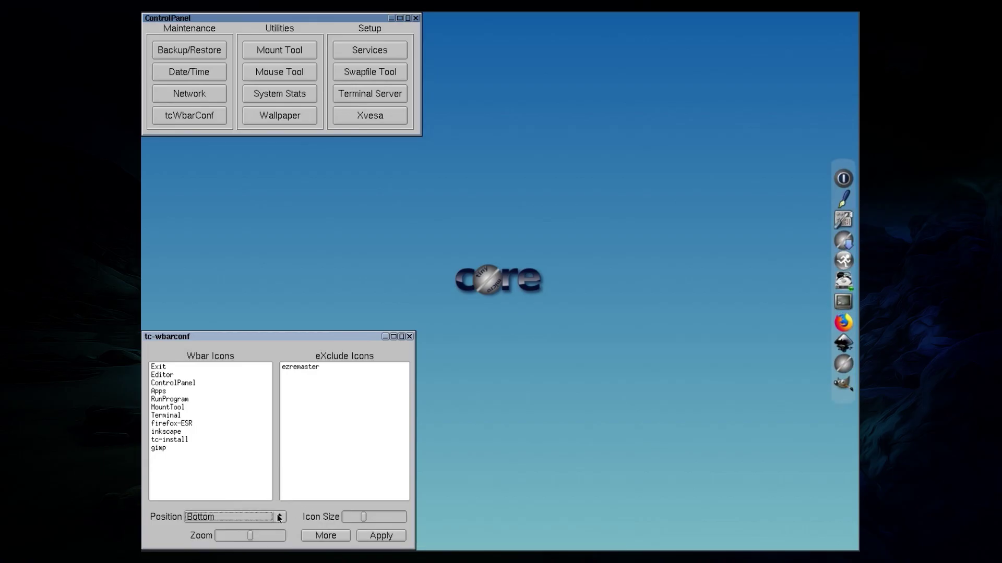
{"action": "left_click", "coordinate": [374, 537]}
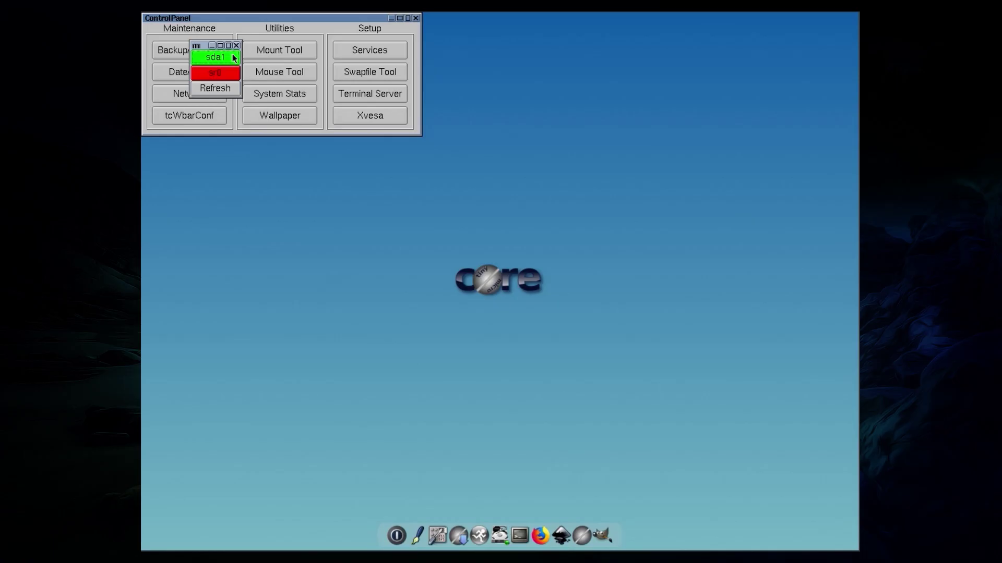
Close the mouse settings, then view the System Stats cpu, mem, boot, Installed and bigHomeFiles tabs
{"action": "left_click", "coordinate": [280, 71]}
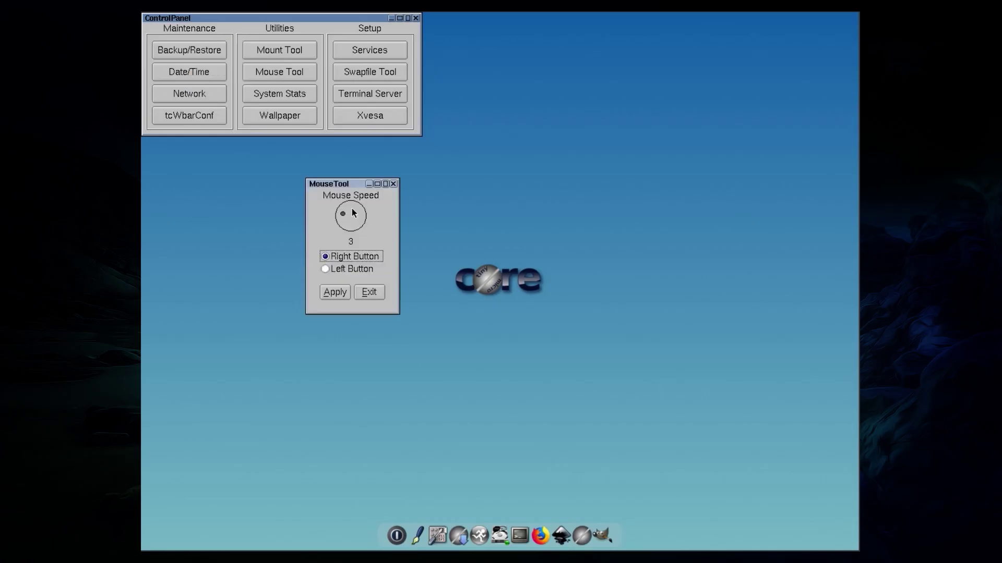
{"action": "left_click", "coordinate": [294, 87]}
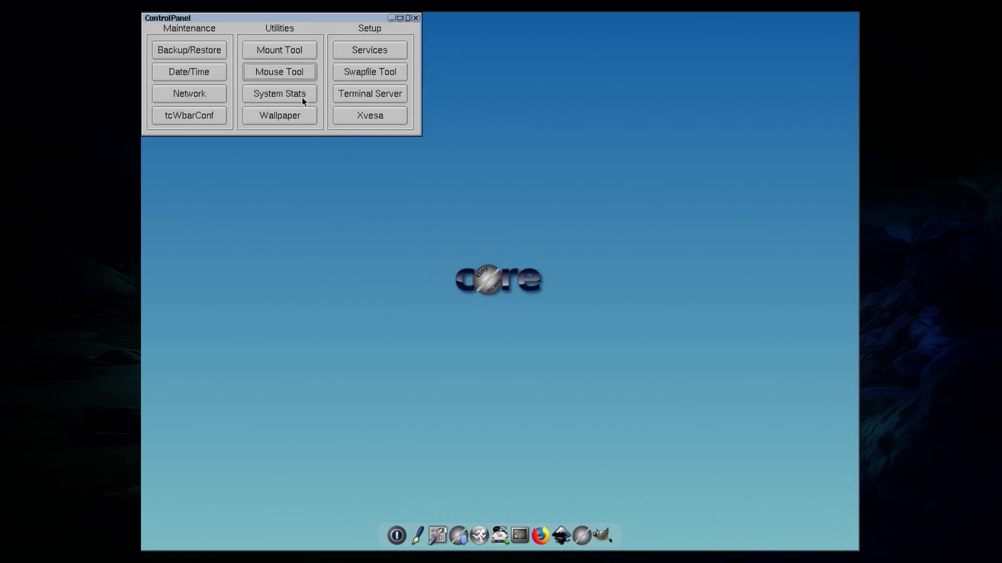
{"action": "left_click", "coordinate": [303, 101]}
{"action": "left_click", "coordinate": [153, 538]}
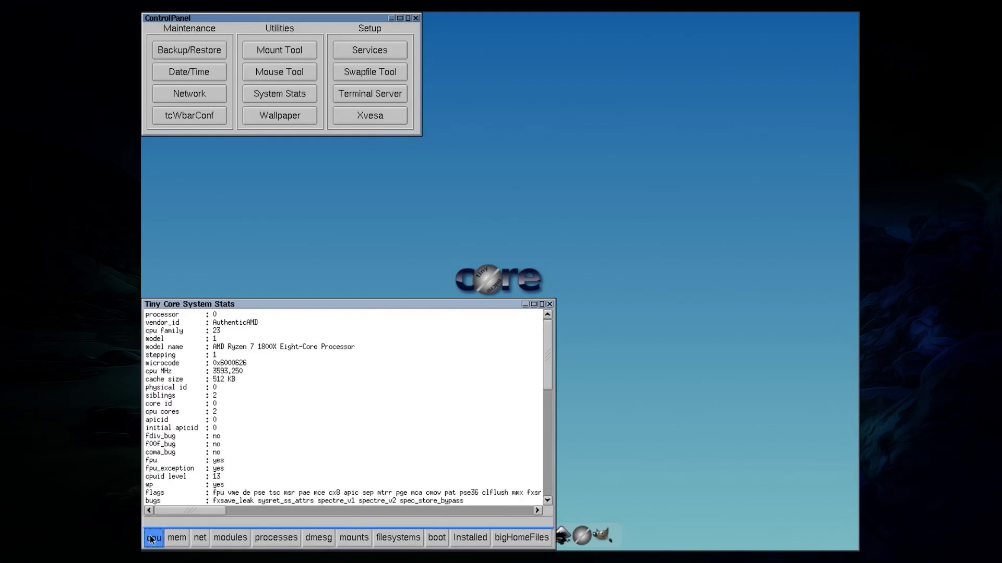
{"action": "left_click", "coordinate": [179, 540]}
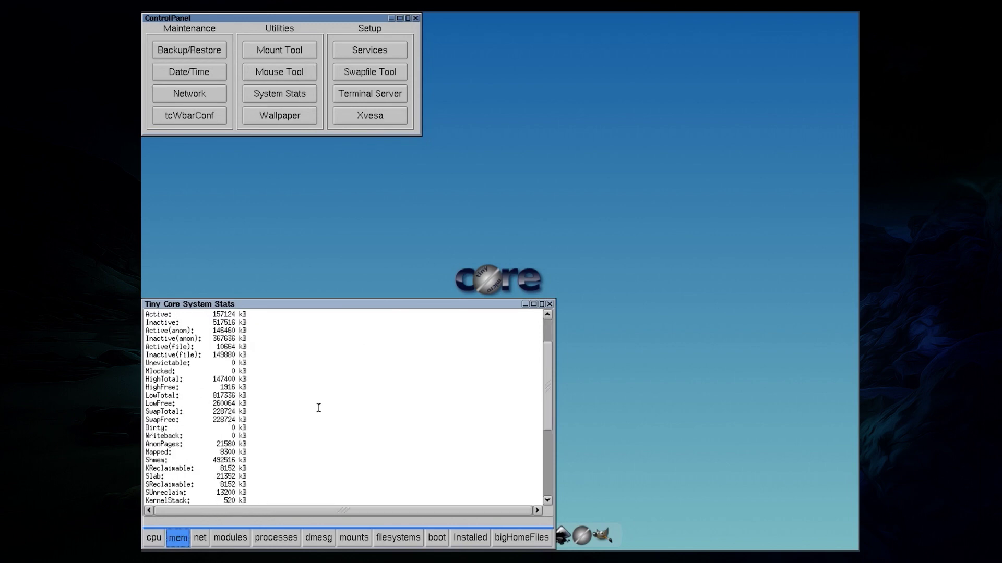
{"action": "left_click", "coordinate": [437, 538]}
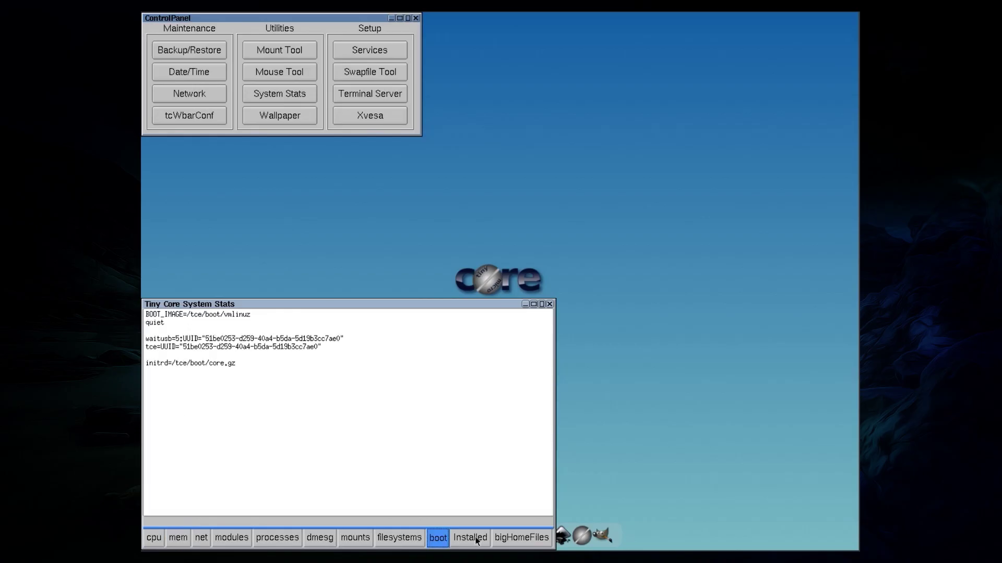
{"action": "left_click", "coordinate": [476, 539]}
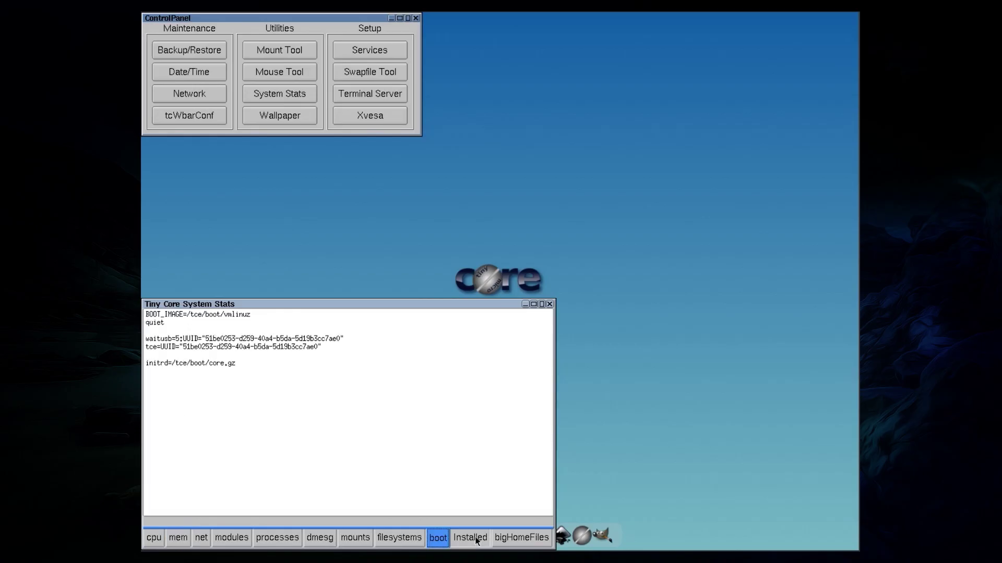
{"action": "left_click", "coordinate": [517, 542]}
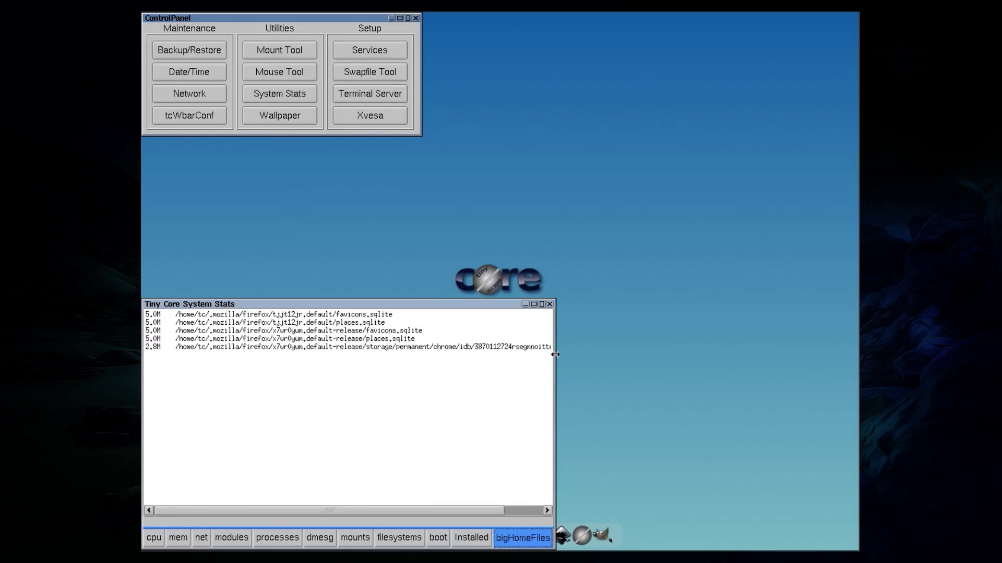
Close System Stats and look over the wallpaper settings without changing them
{"action": "left_click", "coordinate": [550, 304]}
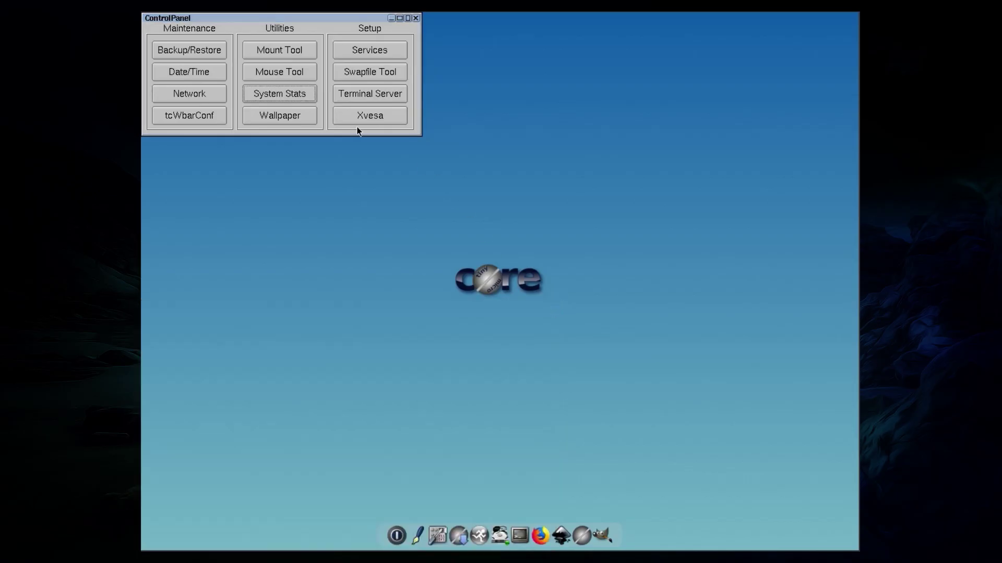
{"action": "left_click", "coordinate": [250, 114]}
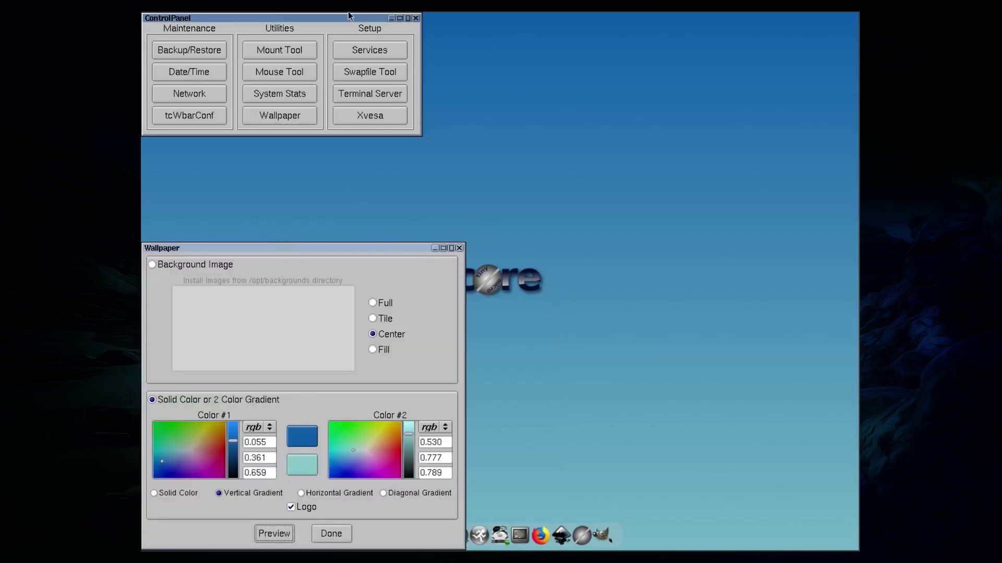
{"action": "key", "text": "Escape"}
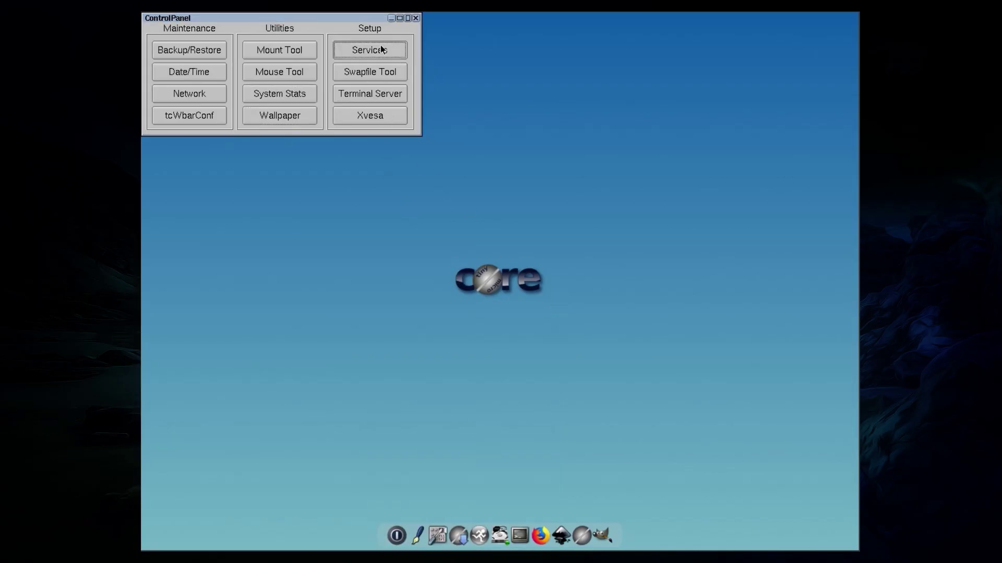
Choose resolution option 16 in the Xvesa setup from Services
{"action": "left_click", "coordinate": [370, 116]}
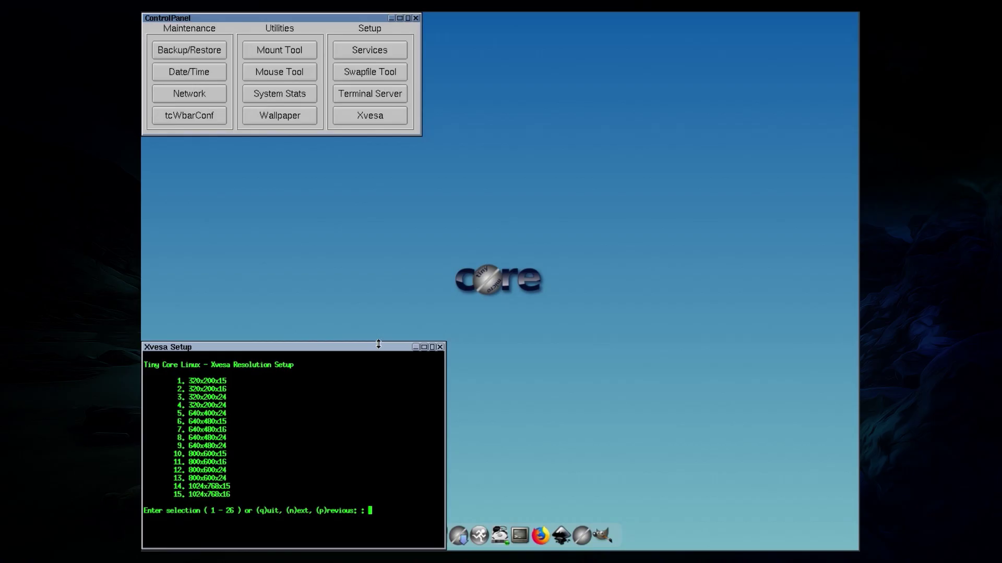
{"action": "type", "text": "16"}
{"action": "key", "text": "Return"}
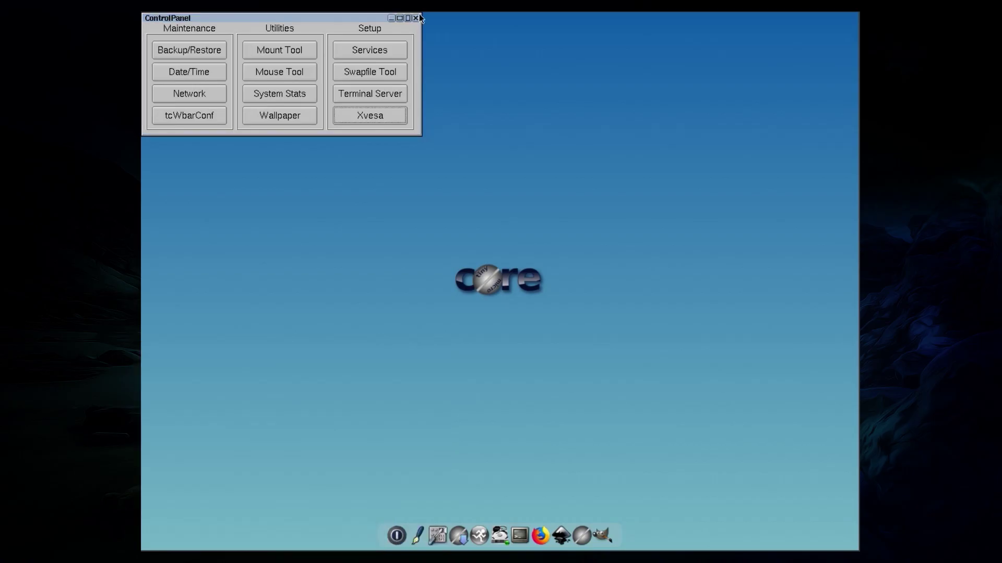
Close the Control Panel and scroll through the terminal's list of available commands
{"action": "left_click", "coordinate": [416, 18]}
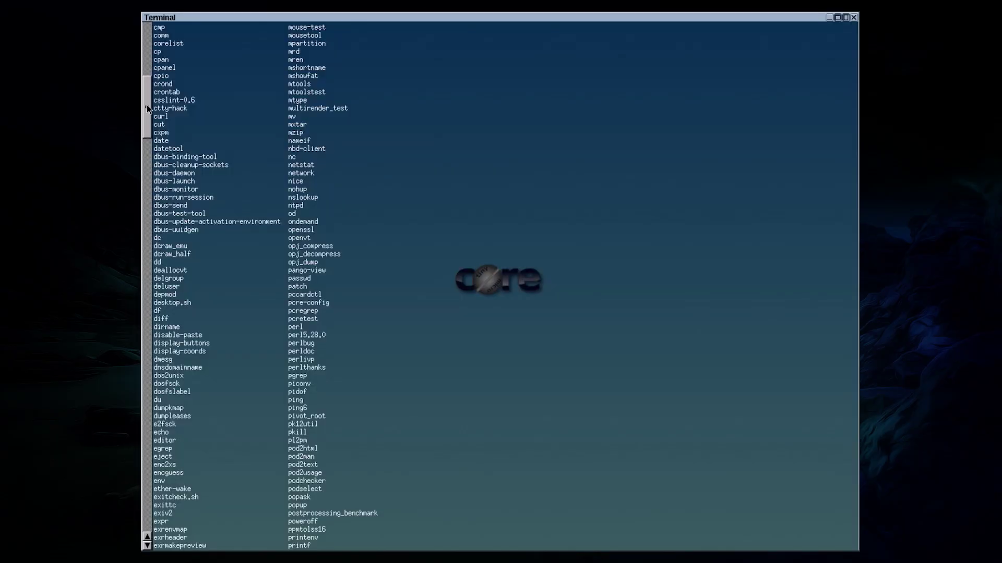
{"action": "left_click_drag", "start_coordinate": [149, 114], "coordinate": [158, 510]}
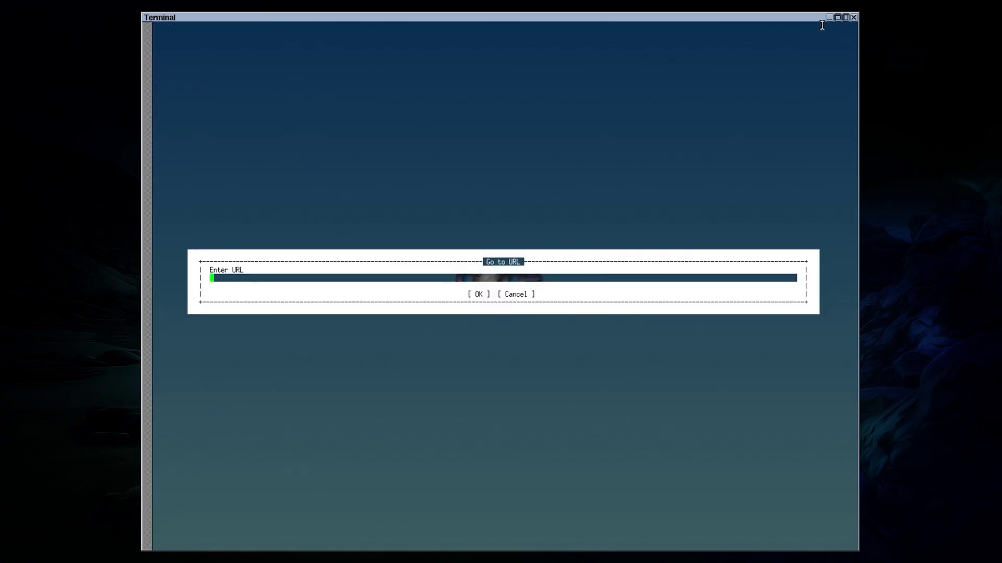
Load duckduckgo.com in Links and search for 'weather'
{"action": "type", "text": "duck"}
{"action": "type", "text": "duck"}
{"action": "type", "text": "go.com"}
{"action": "key", "text": "Return"}
{"action": "type", "text": "weather"}
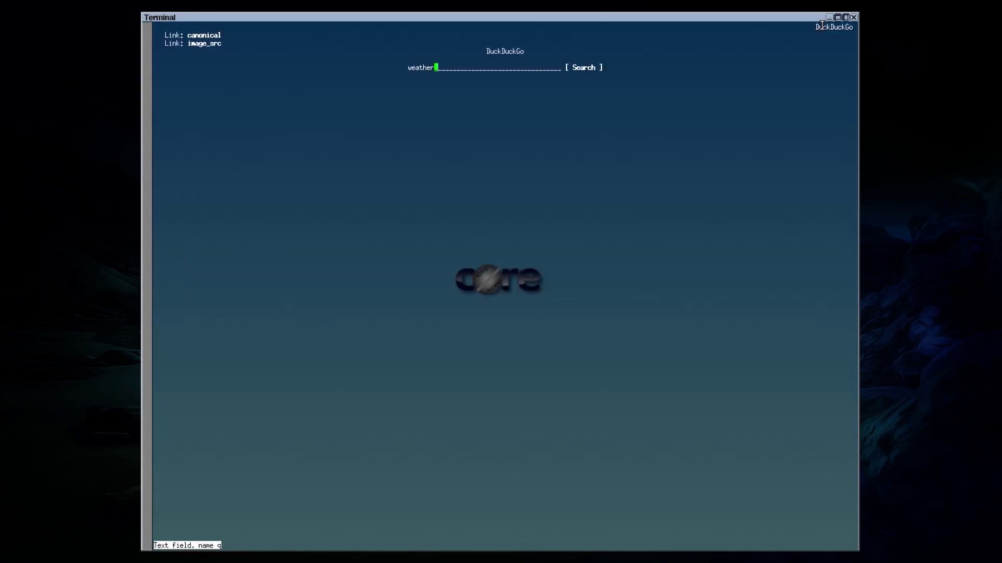
{"action": "key", "text": "Tab"}
{"action": "key", "text": "Return"}
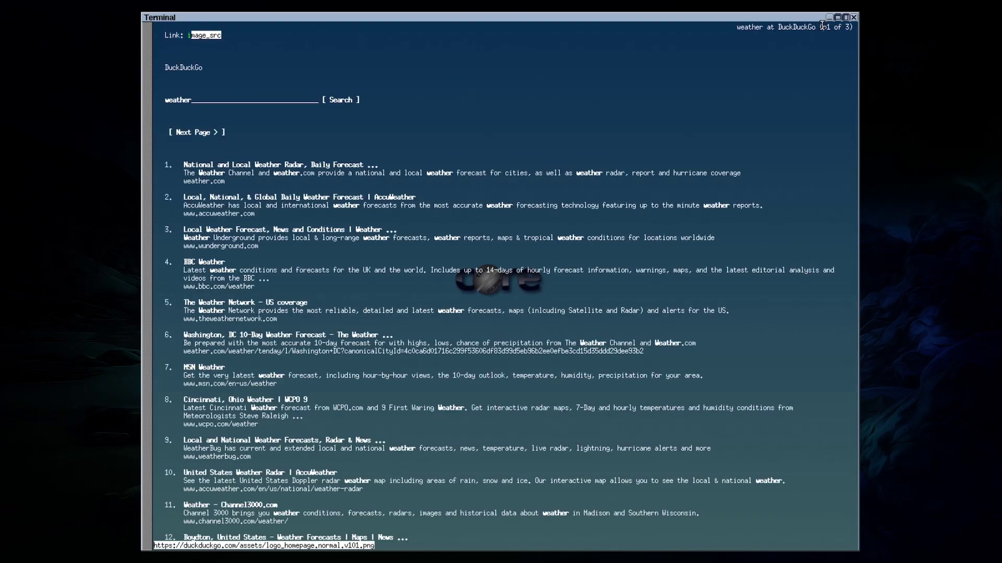
Open the BBC Weather result and move down through its page links
{"action": "key", "text": "Down"}
{"action": "key", "text": "Down"}
{"action": "key", "text": "Down"}
{"action": "key", "text": "Down"}
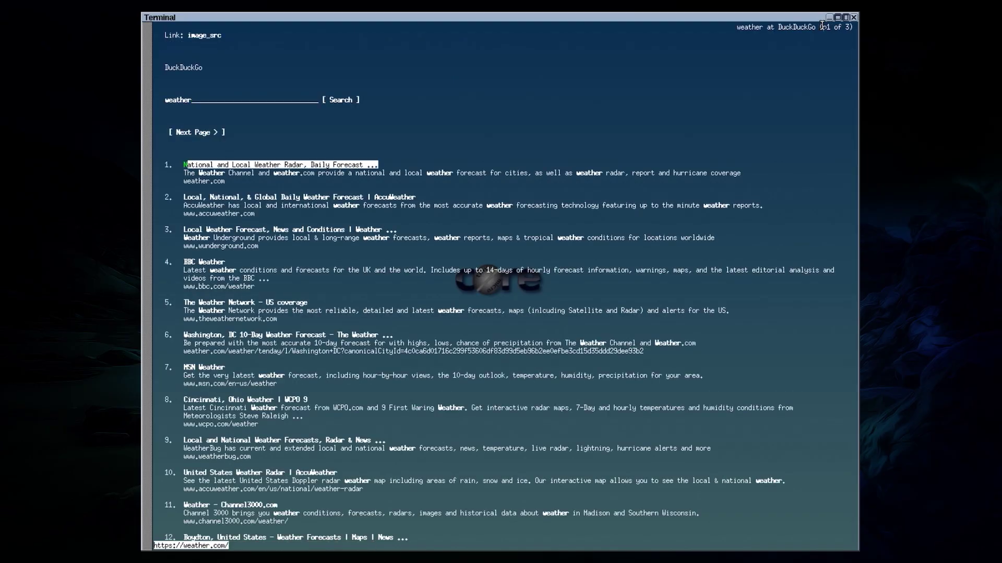
{"action": "key", "text": "Down"}
{"action": "key", "text": "Down"}
{"action": "key", "text": "Down"}
{"action": "key", "text": "Return"}
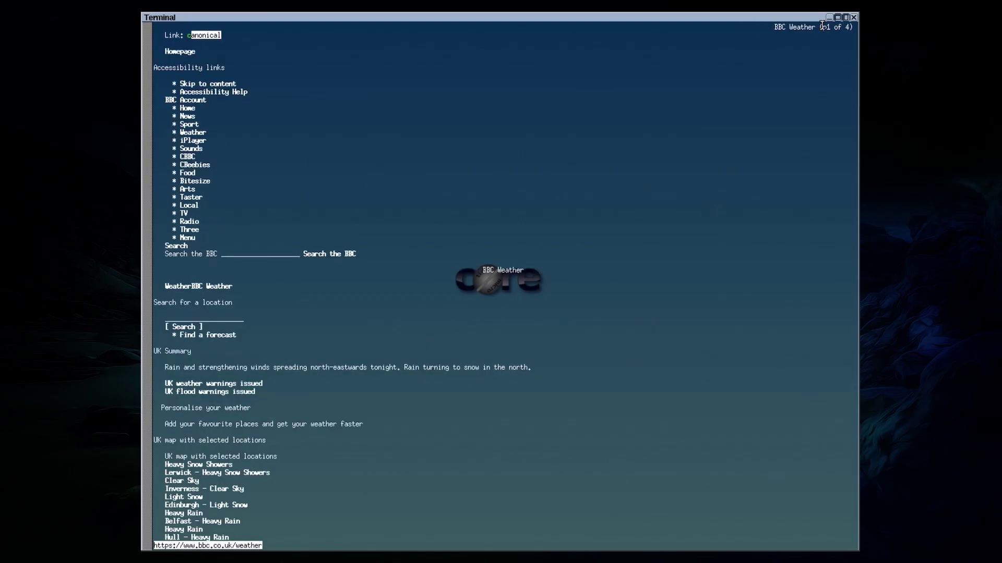
{"action": "key", "text": "Down"}
{"action": "key", "text": "Down"}
{"action": "key", "text": "Down"}
{"action": "key", "text": "Down"}
{"action": "key", "text": "Down"}
{"action": "key", "text": "Down"}
{"action": "key", "text": "Down"}
{"action": "key", "text": "Down"}
{"action": "key", "text": "Down"}
{"action": "key", "text": "Down"}
{"action": "key", "text": "Down"}
{"action": "key", "text": "Down"}
{"action": "key", "text": "Down"}
{"action": "key", "text": "Down"}
{"action": "key", "text": "Down"}
{"action": "key", "text": "Down"}
{"action": "key", "text": "Down"}
{"action": "key", "text": "Down"}
{"action": "key", "text": "Down"}
{"action": "key", "text": "Down"}
{"action": "key", "text": "Down"}
{"action": "key", "text": "Down"}
{"action": "key", "text": "Down"}
{"action": "key", "text": "Down"}
{"action": "key", "text": "Down"}
{"action": "key", "text": "Down"}
{"action": "key", "text": "Down"}
{"action": "key", "text": "Down"}
{"action": "key", "text": "Down"}
{"action": "key", "text": "Down"}
{"action": "key", "text": "Down"}
{"action": "key", "text": "Down"}
{"action": "key", "text": "Down"}
{"action": "key", "text": "Down"}
{"action": "key", "text": "Down"}
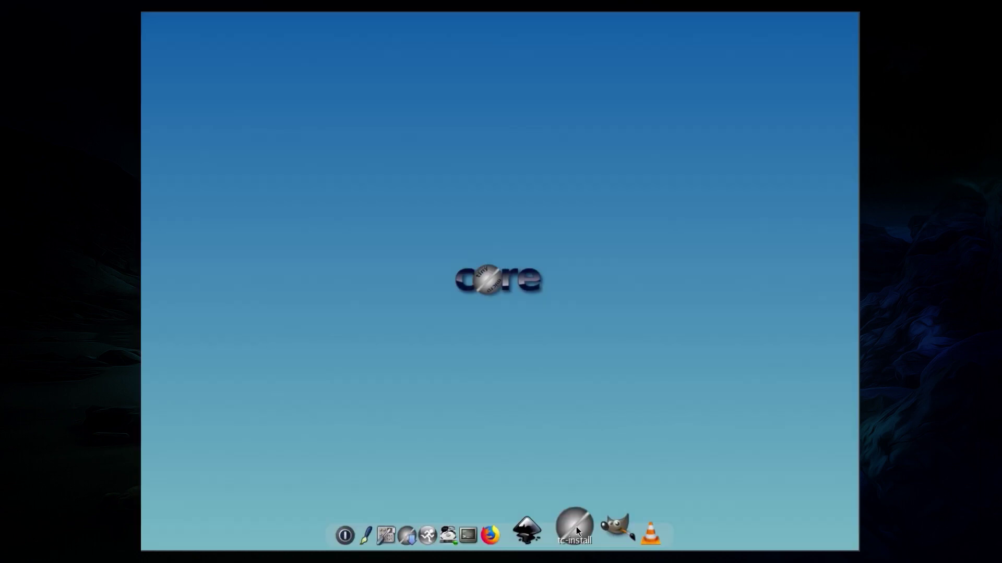
Open the Tiny Core installer from the dock
{"action": "left_click", "coordinate": [576, 528]}
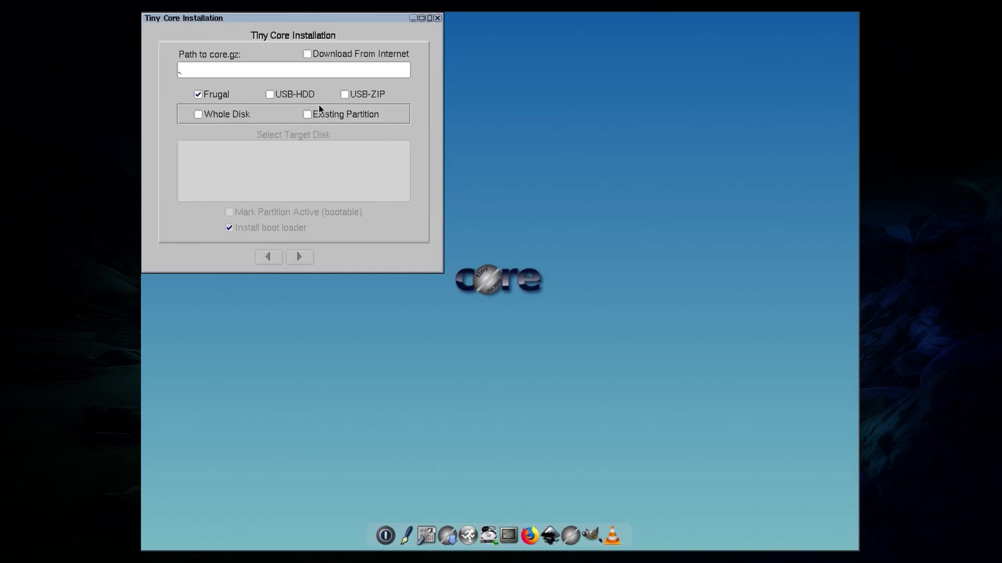
Close the installer, launch Firefox, and dismiss the default-browser and update prompts
{"action": "left_click", "coordinate": [438, 18]}
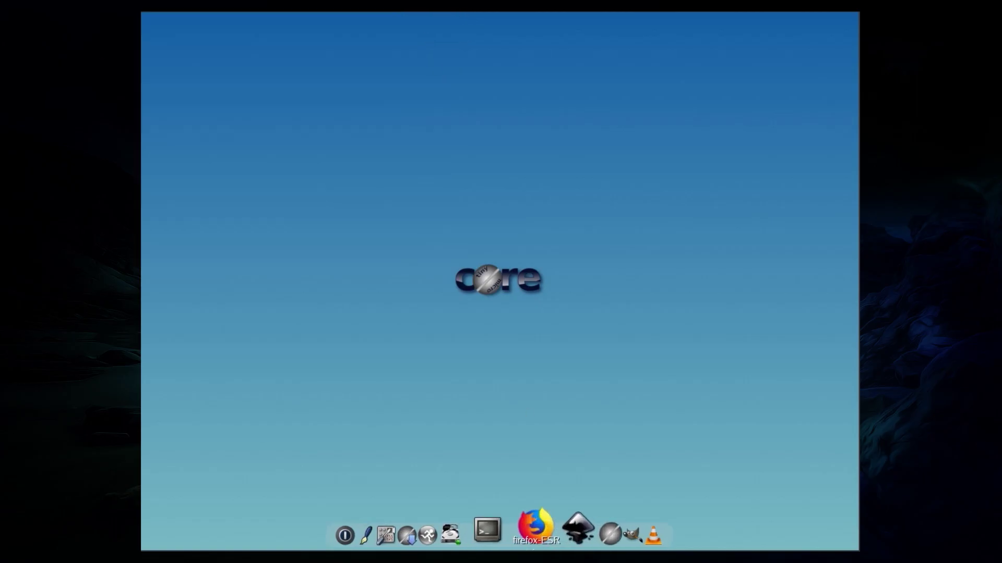
{"action": "left_click", "coordinate": [537, 524]}
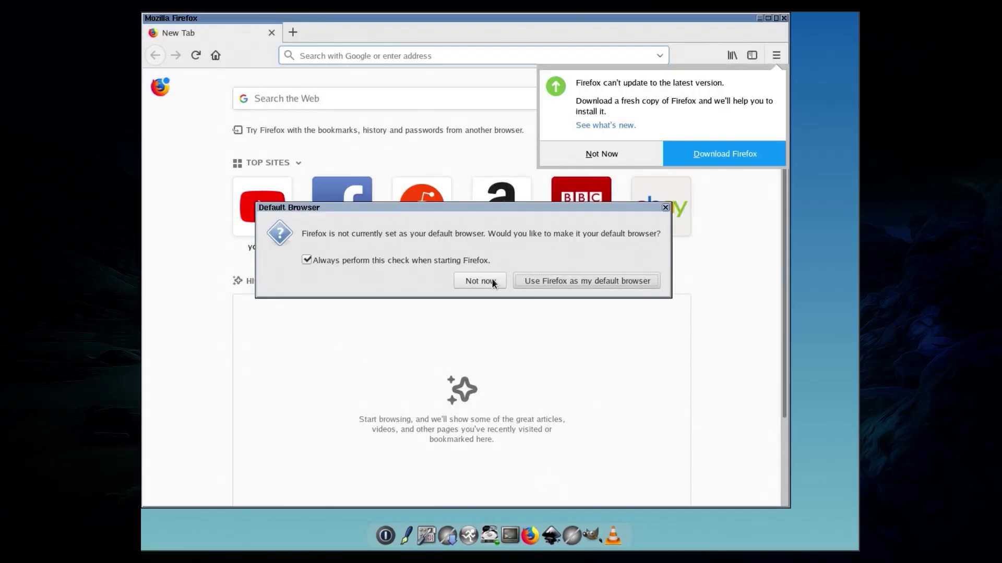
{"action": "left_click", "coordinate": [491, 281]}
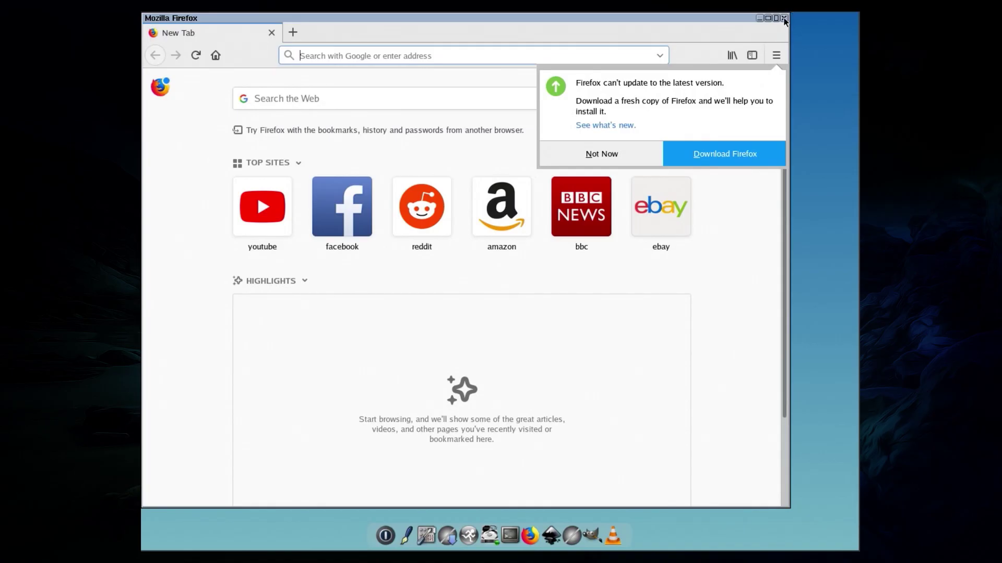
{"action": "left_click", "coordinate": [495, 222]}
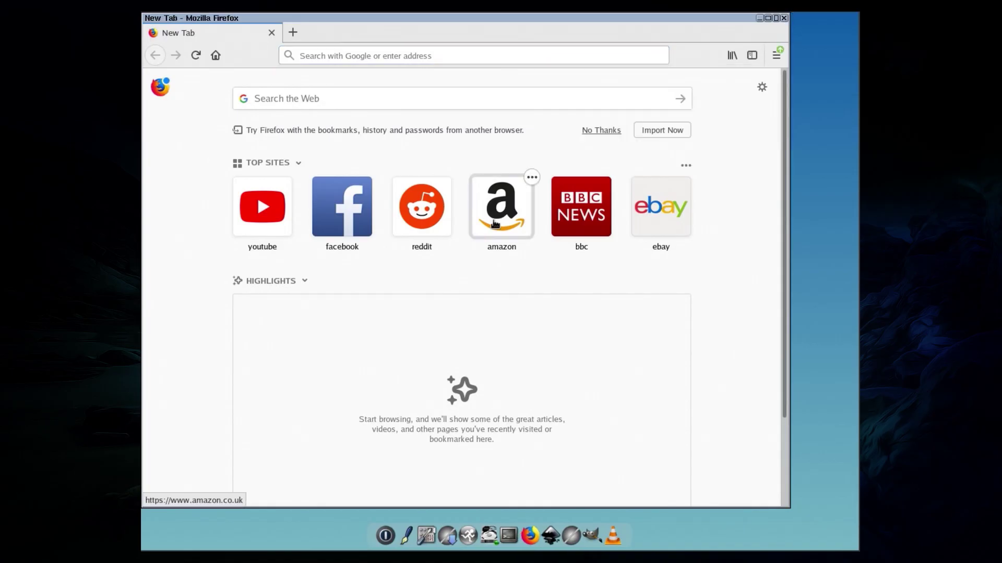
Open the Amazon top site, then open eBay in a new tab
{"action": "left_click", "coordinate": [495, 221]}
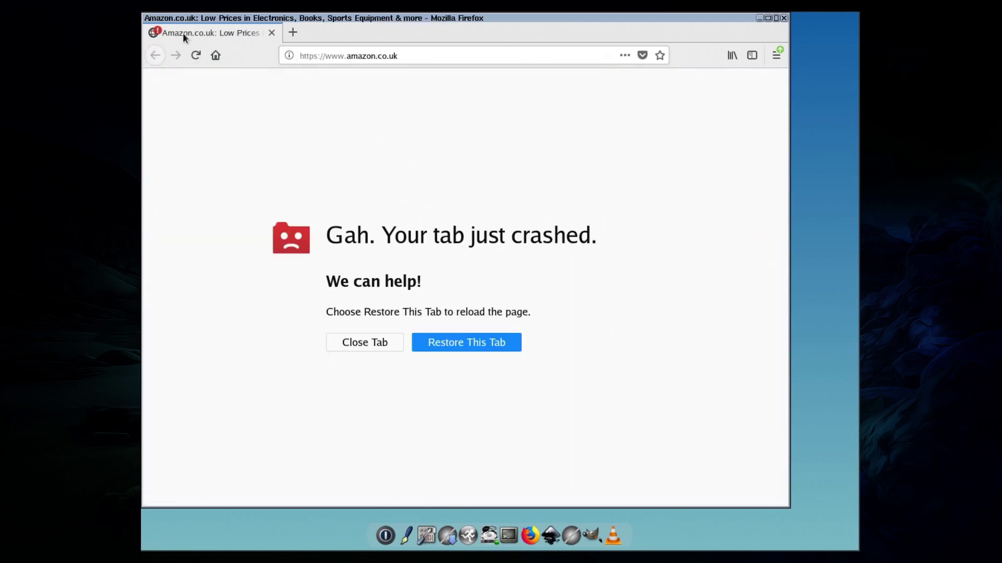
{"action": "left_click", "coordinate": [293, 32]}
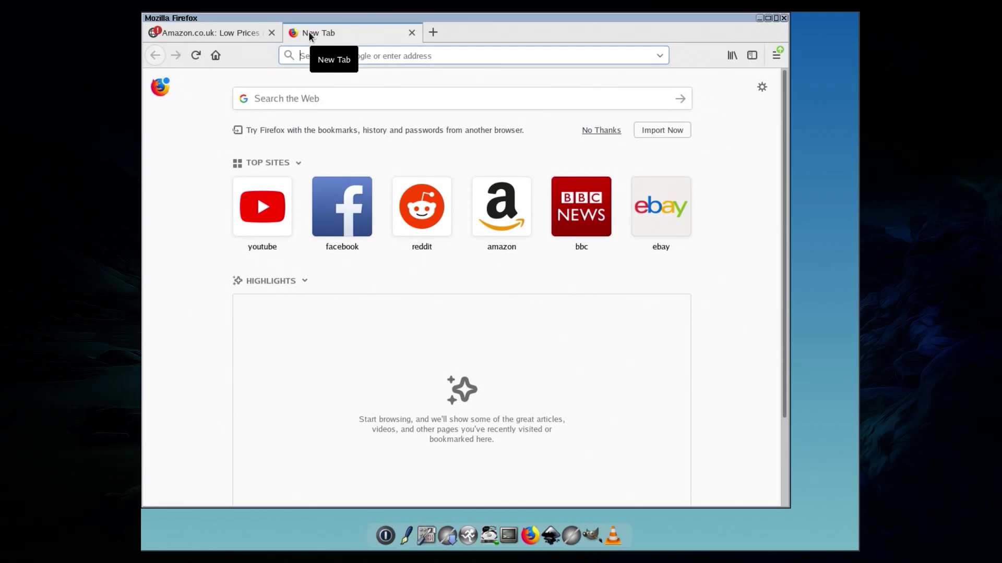
{"action": "left_click", "coordinate": [691, 224]}
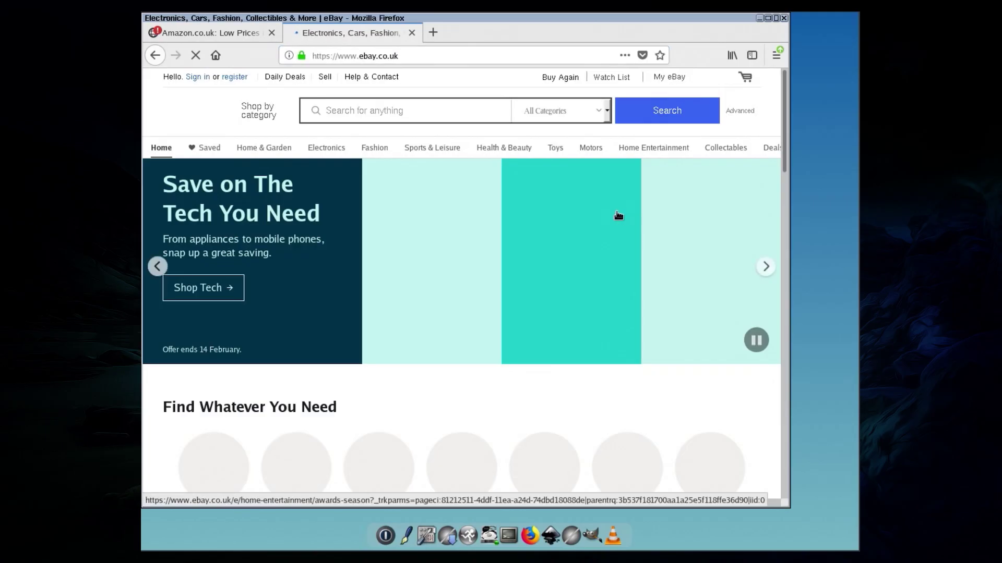